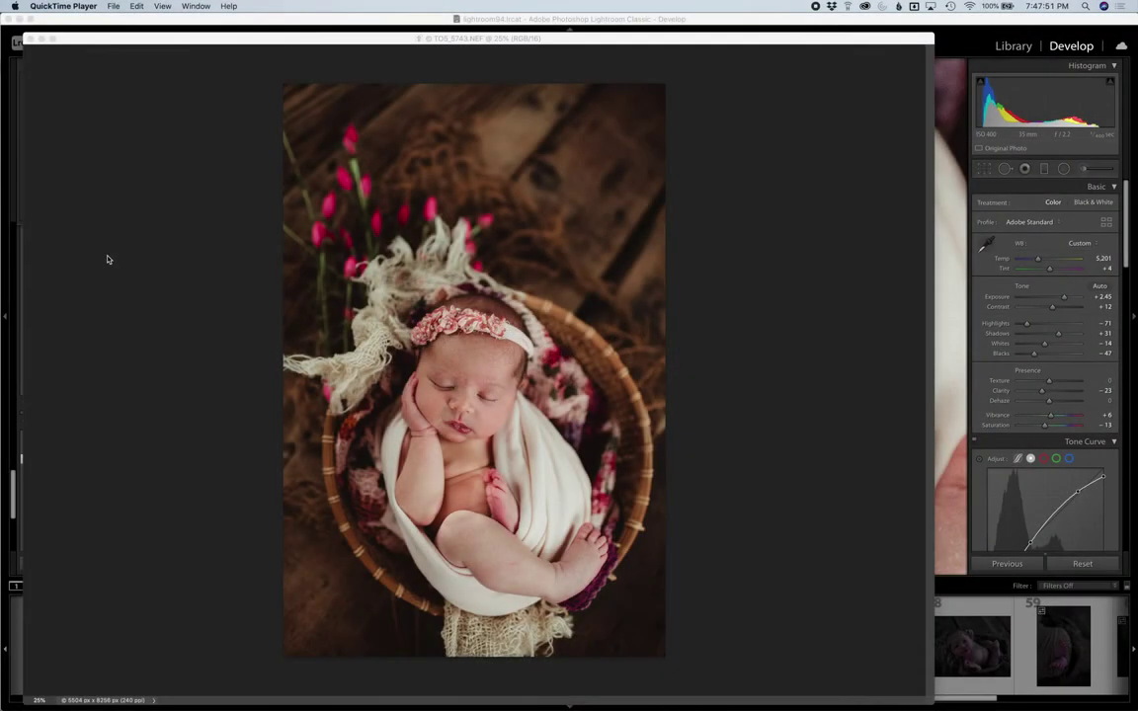
Bring Photoshop forward and show the newborn photo at 33.3% in a wider document window.
click(778, 45)
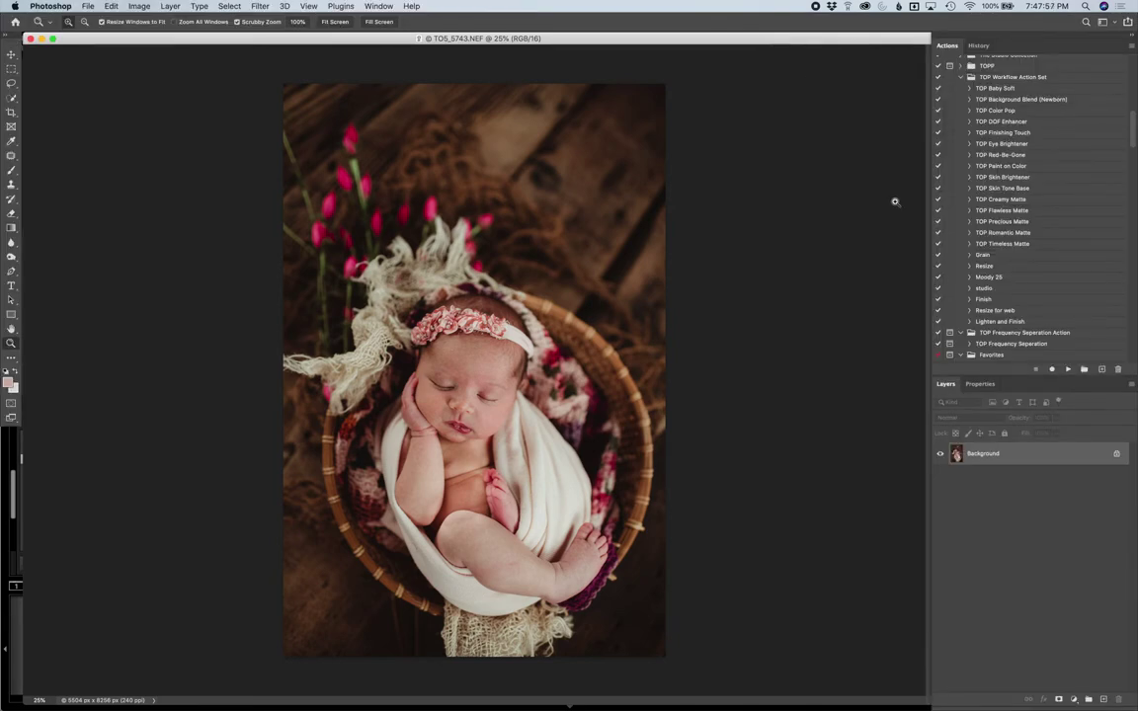
scroll(1024, 308, down, 2)
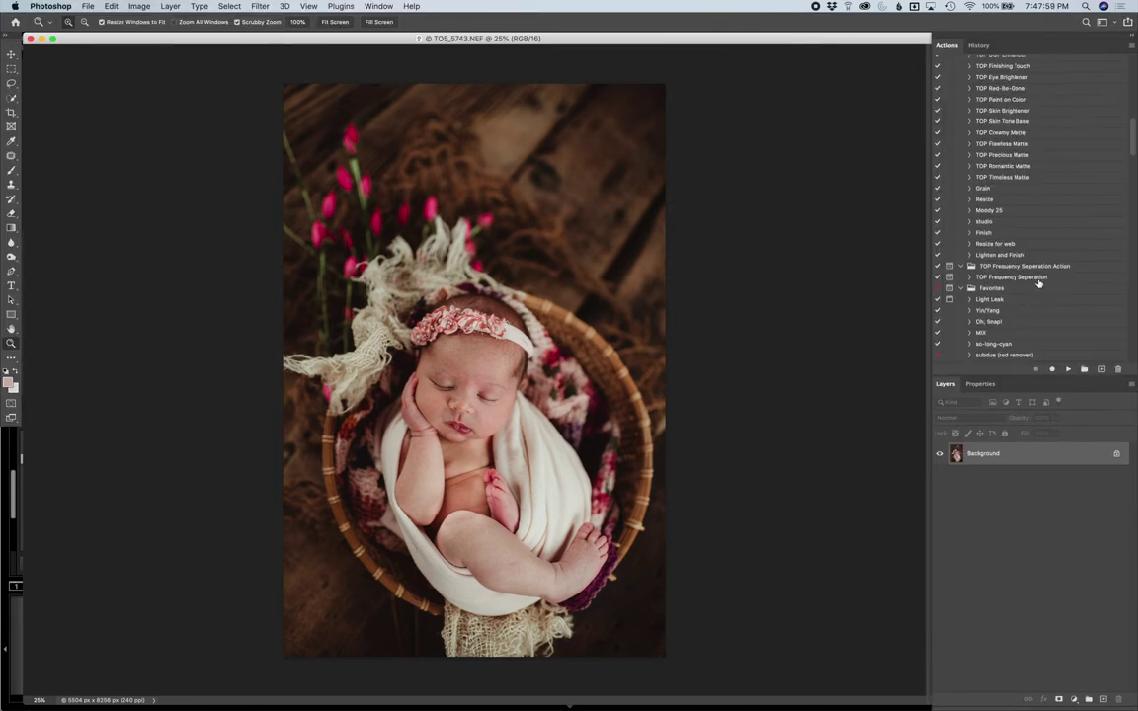
click(435, 421)
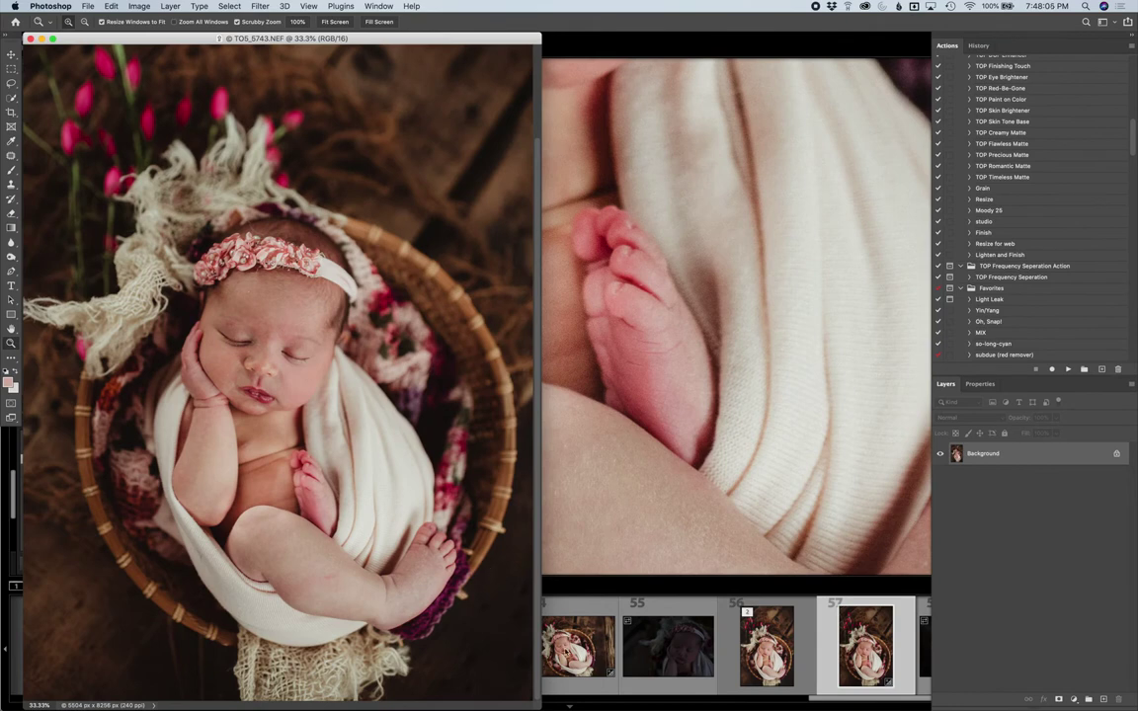
drag(540, 707, 912, 709)
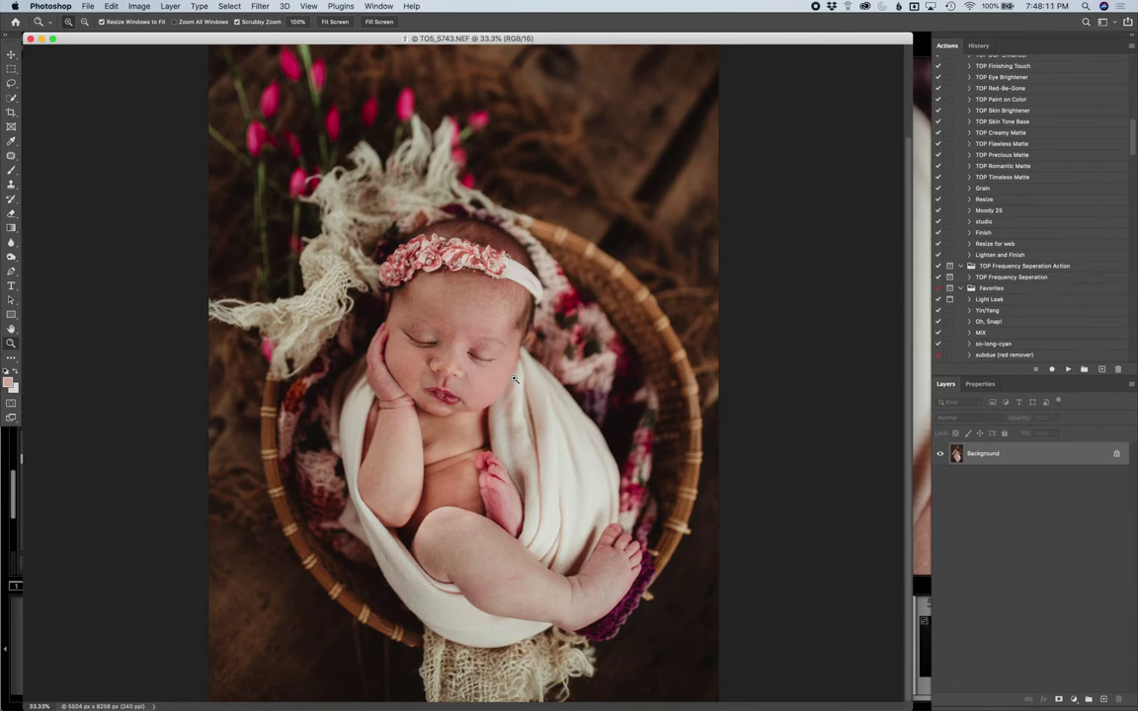
Switch to Lightroom Classic and set the Navigator to Fit.
mouse_move(431, 696)
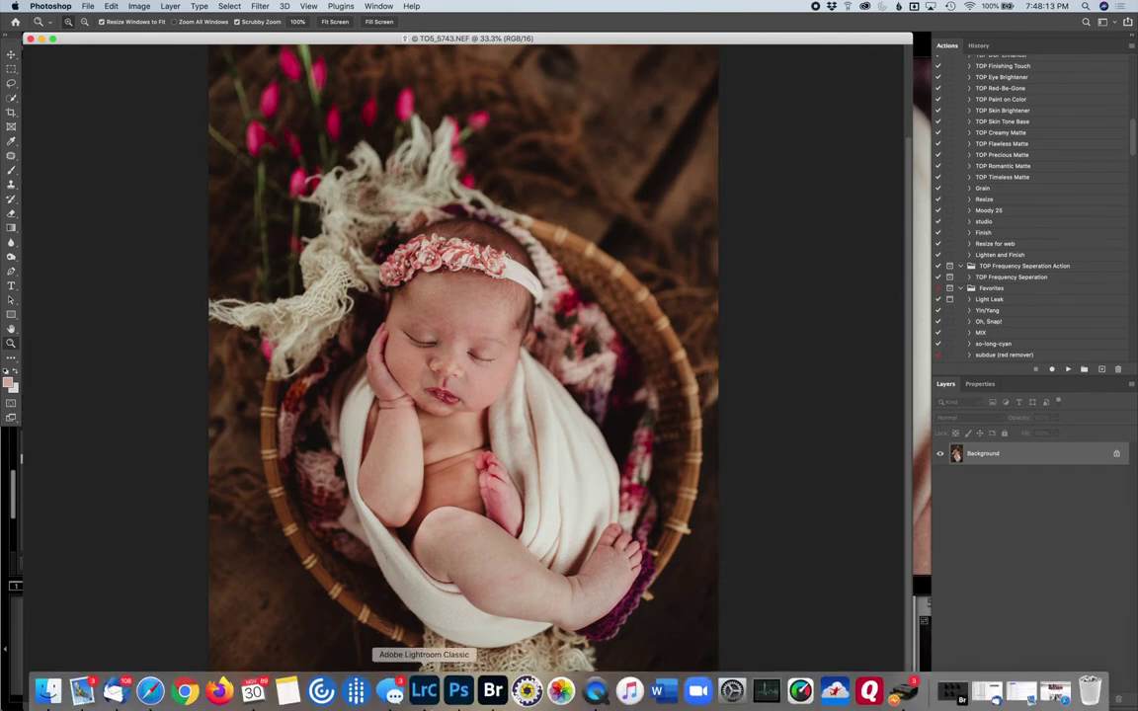
click(424, 690)
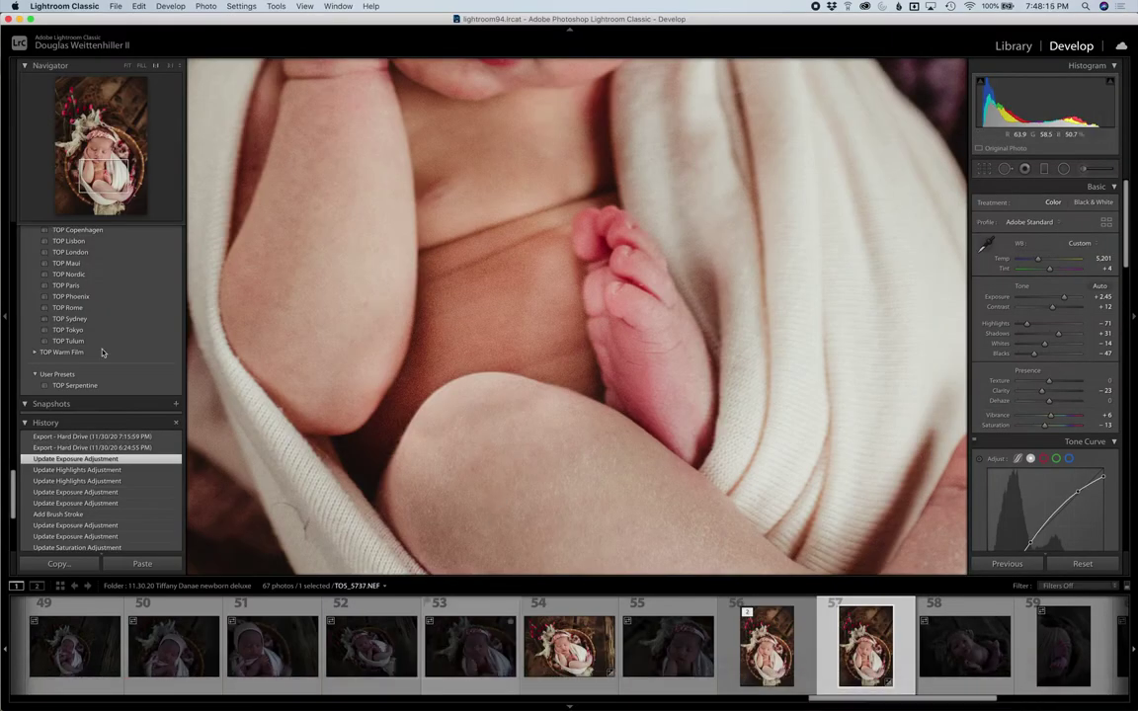
click(129, 65)
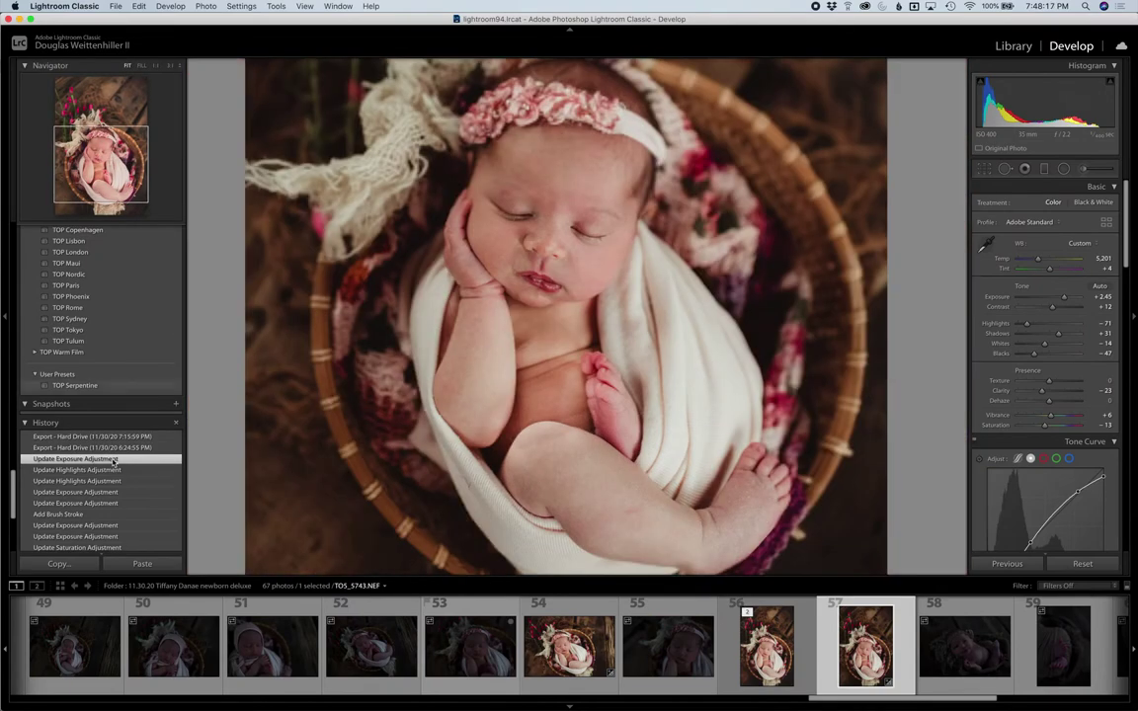
scroll(106, 458, down, 5)
Compare the Import and TOP Aster preset states, restore the Exposure +2.45 edit, and return to Photoshop.
click(107, 496)
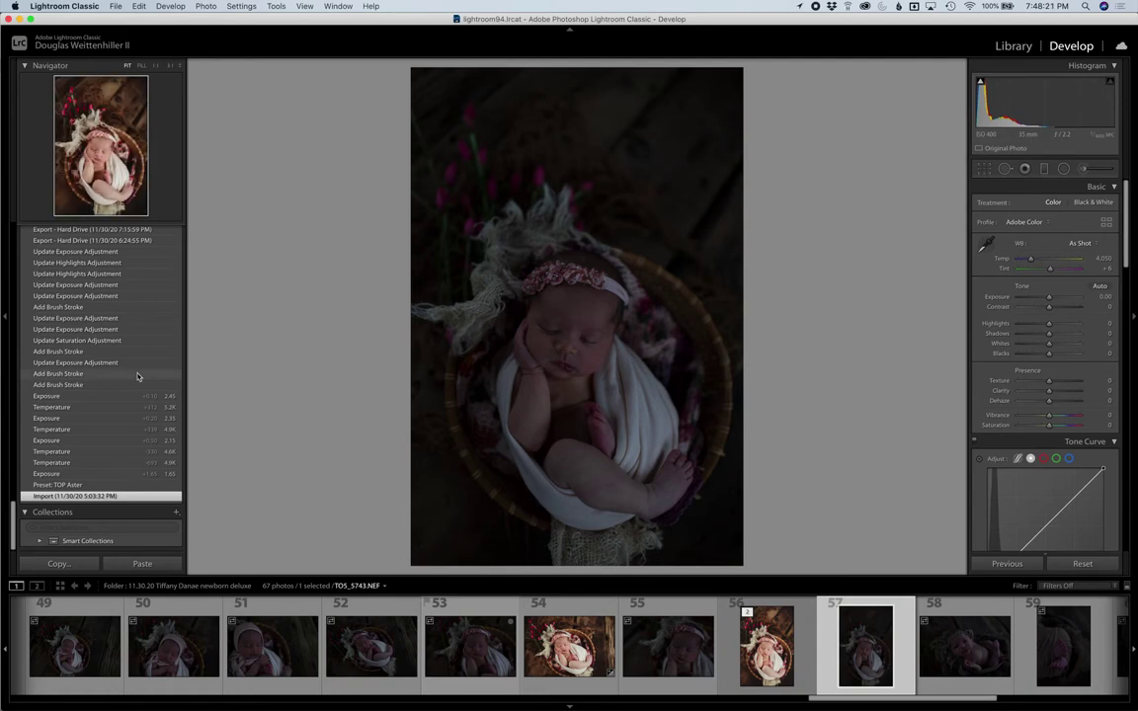
click(107, 486)
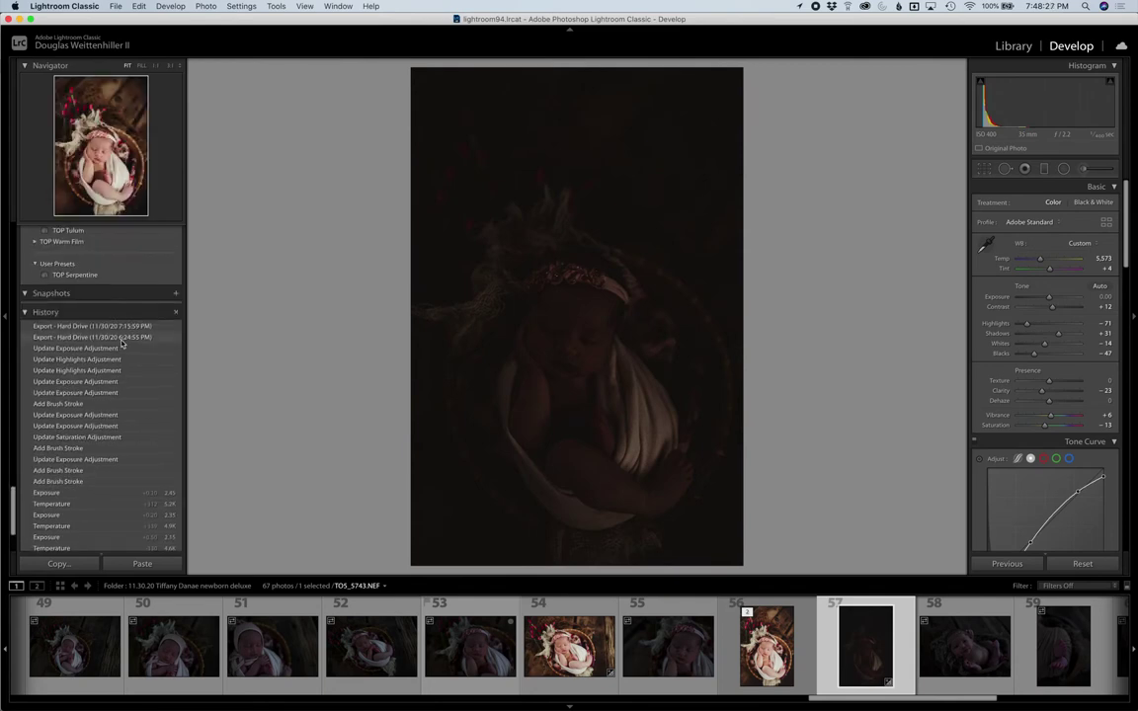
click(99, 348)
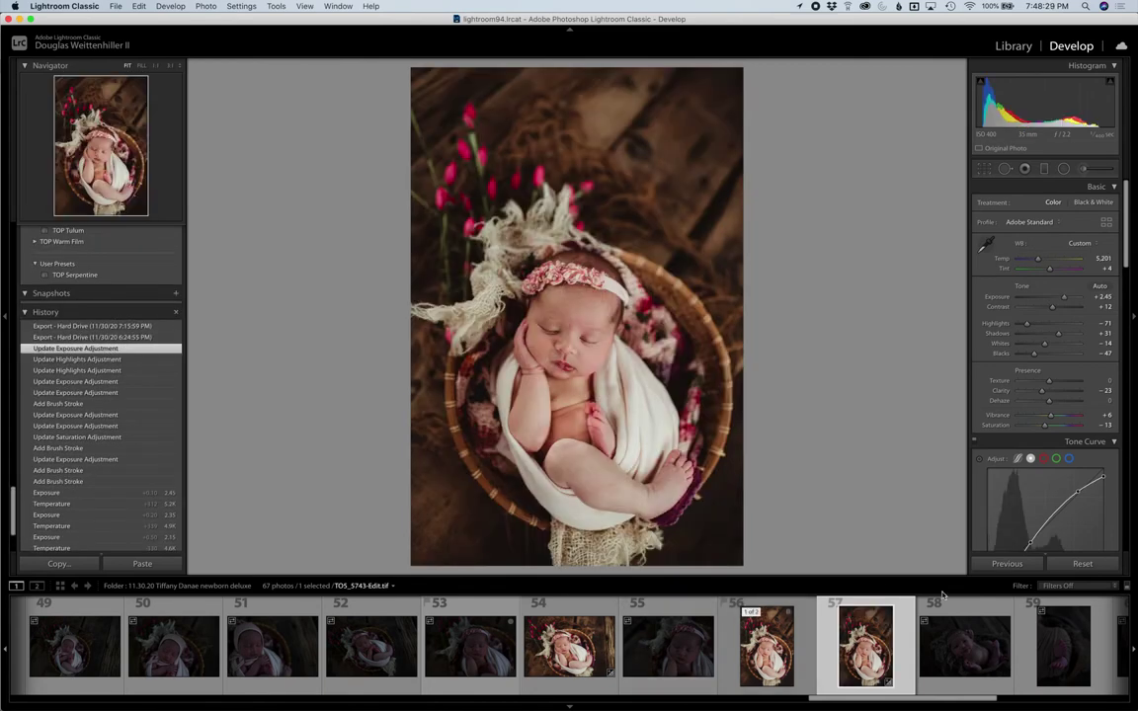
mouse_move(474, 703)
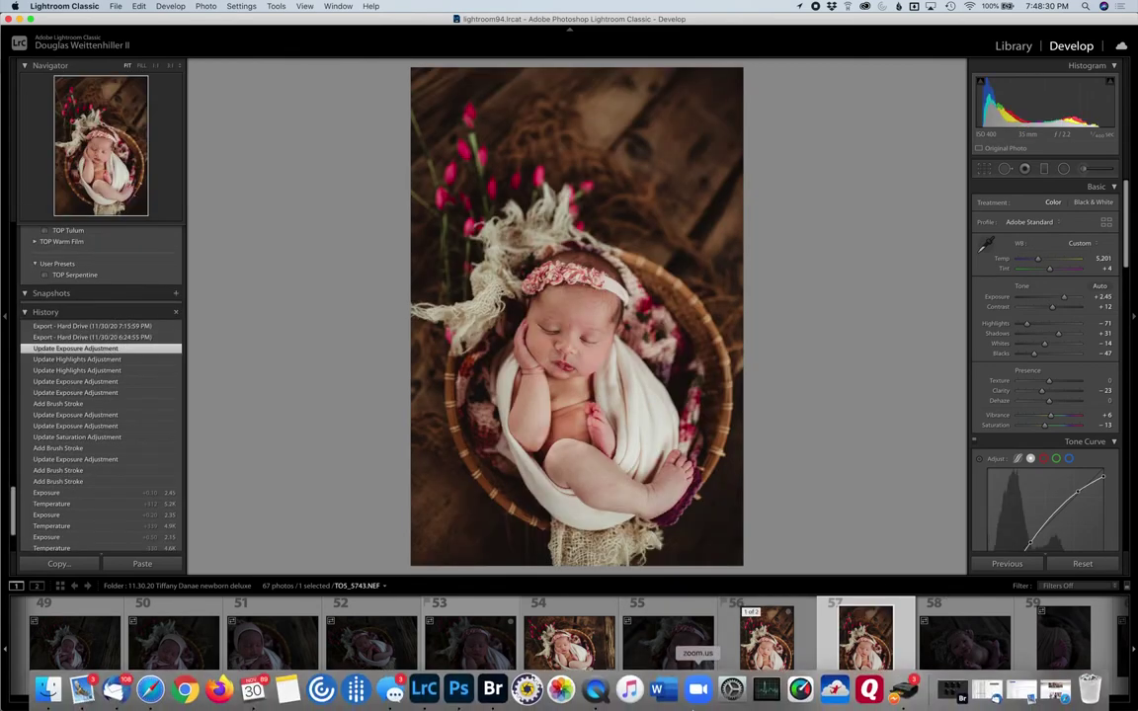
click(457, 690)
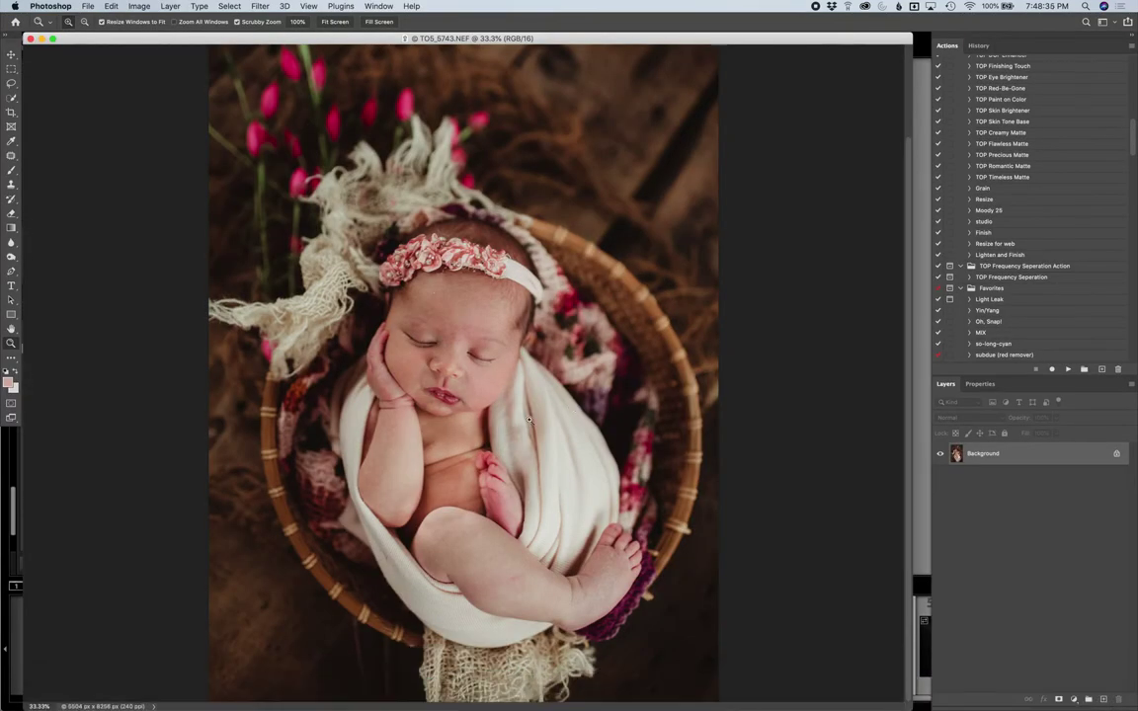
Zoom the photo through 50% and 66.7% to 100%, and pan to the baby's face.
click(447, 373)
click(375, 349)
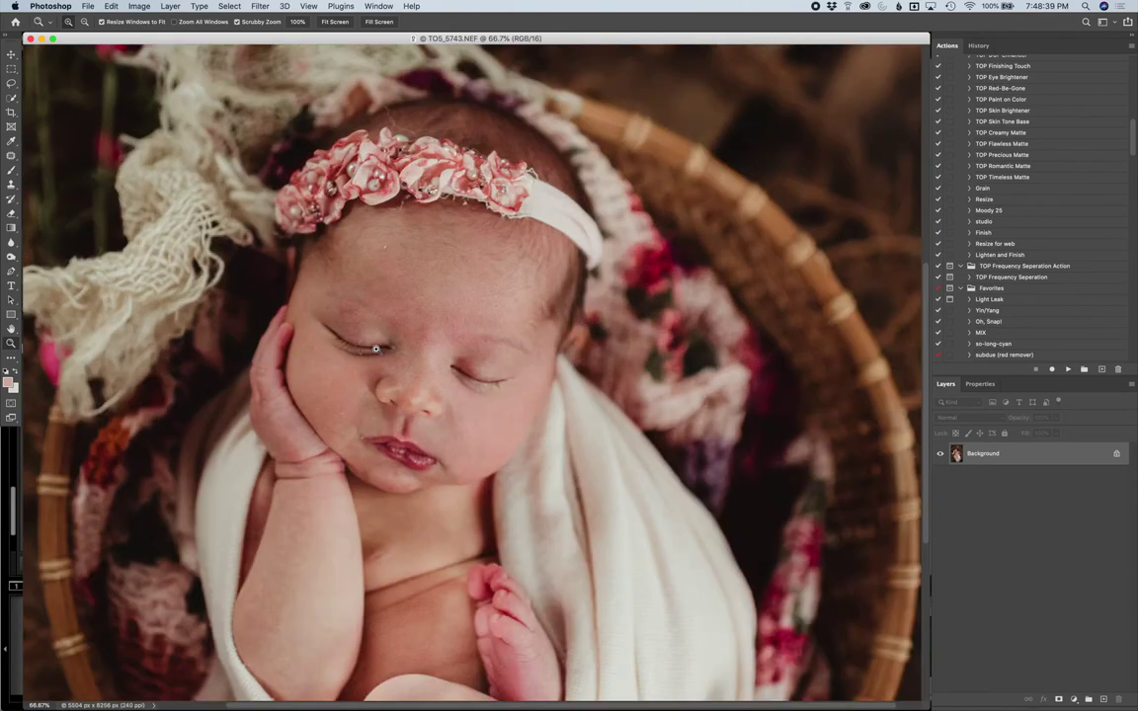
click(301, 338)
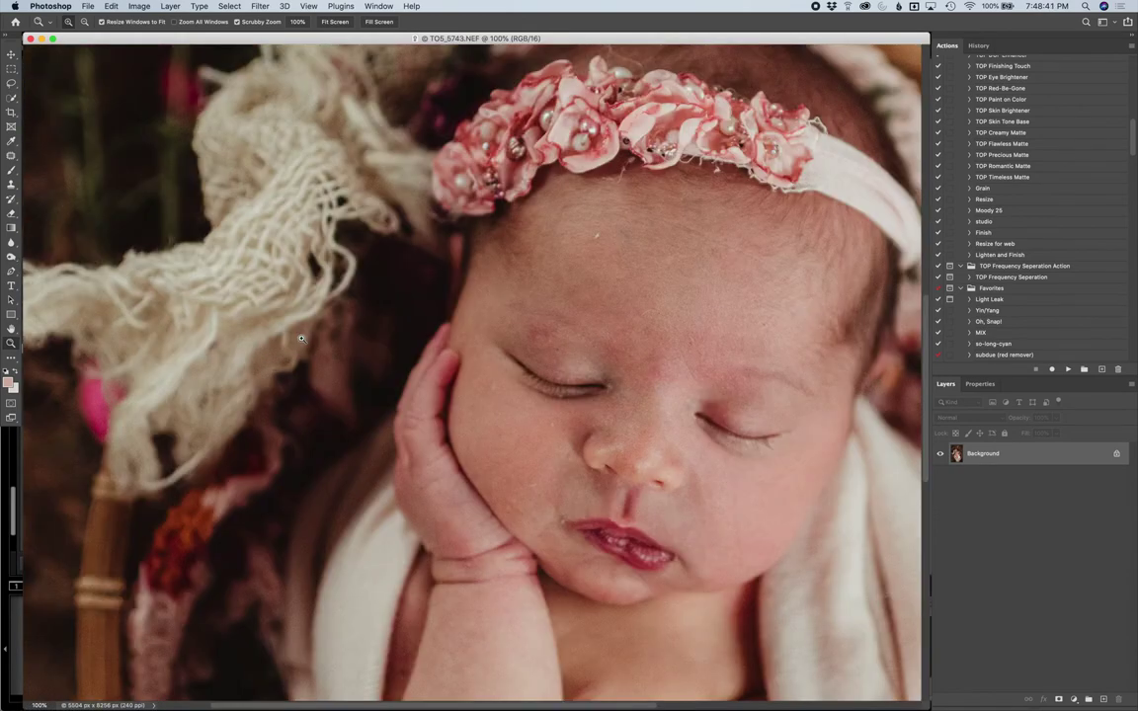
scroll(302, 339, right, 5)
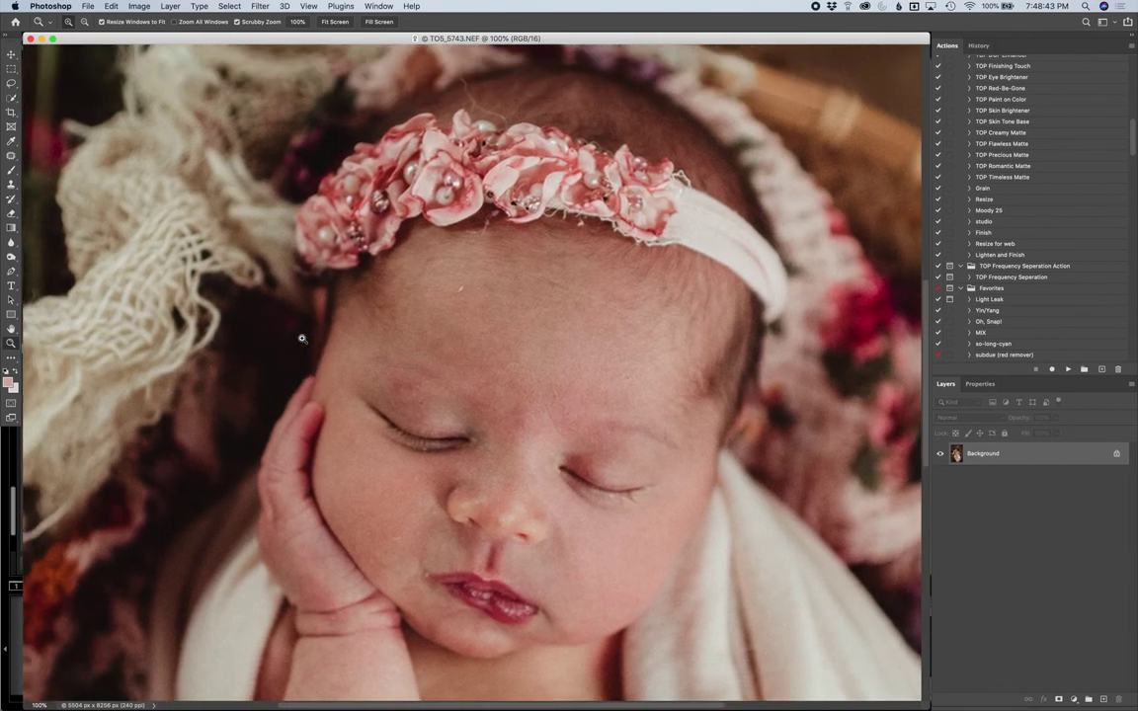
scroll(302, 339, down, 2)
scroll(301, 339, right, 3)
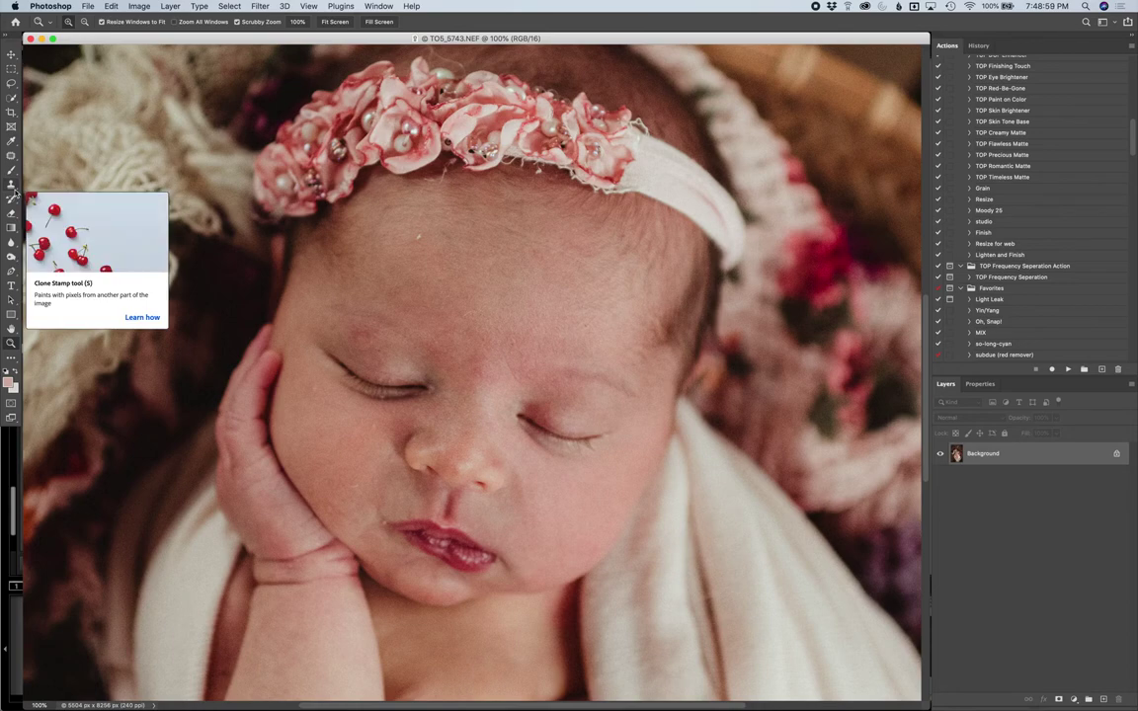
Spot-heal the white speck on the forehead and the blemishes on the cheek and near the eye.
click(12, 158)
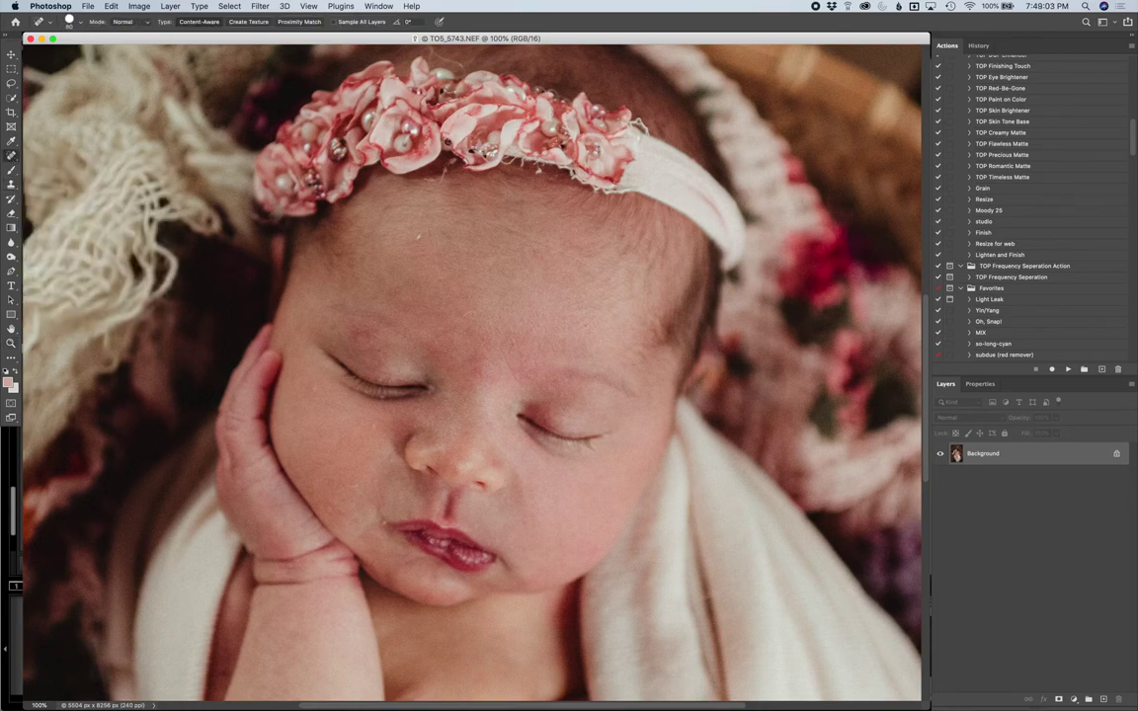
click(417, 235)
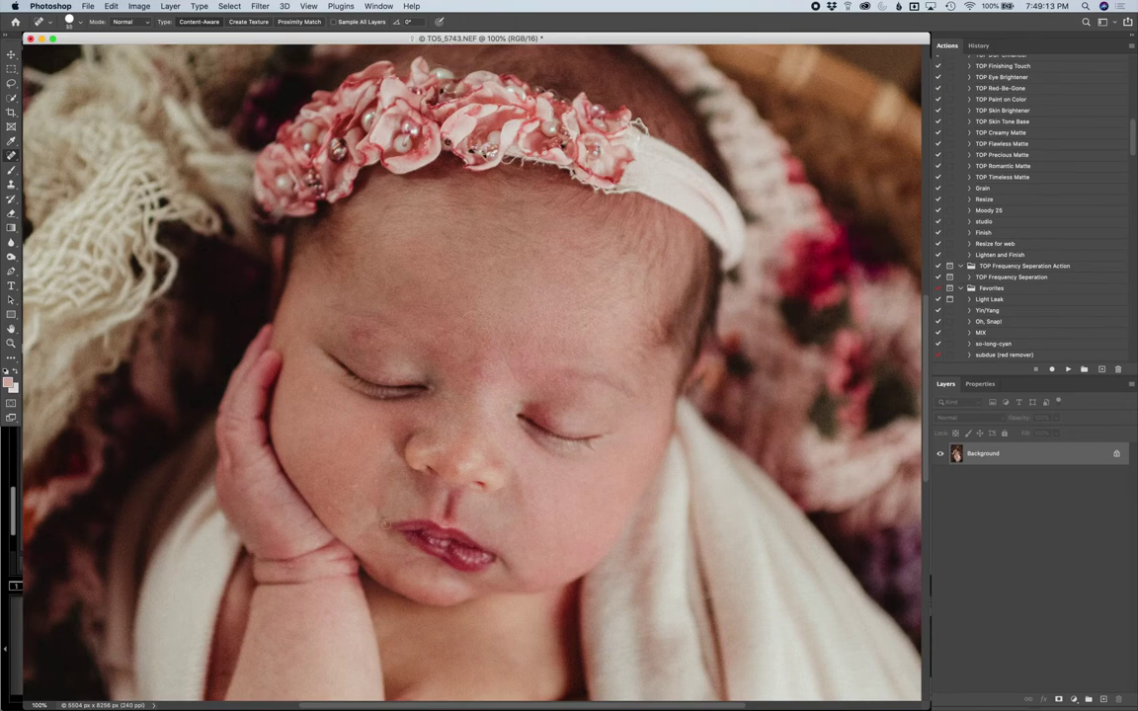
click(283, 350)
click(345, 359)
click(373, 383)
click(351, 411)
Heal the blemish on the leg and select the TOP Frequency Seperation action.
scroll(348, 570, down, 12)
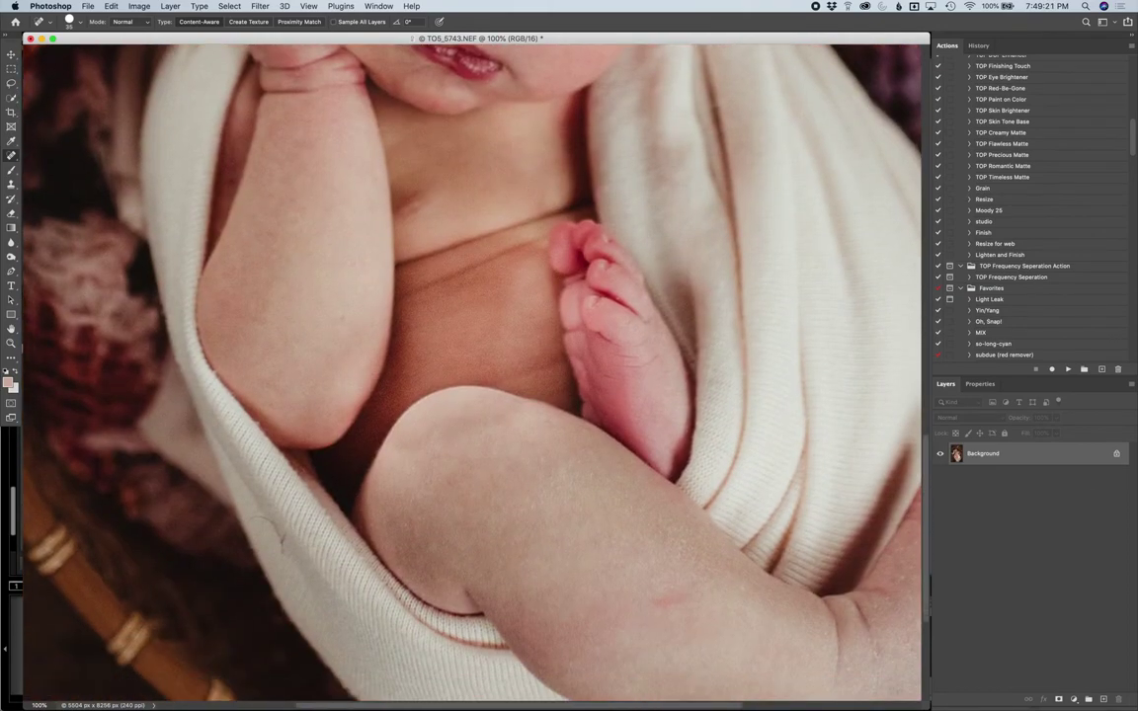
scroll(348, 570, up, 4)
scroll(348, 570, down, 5)
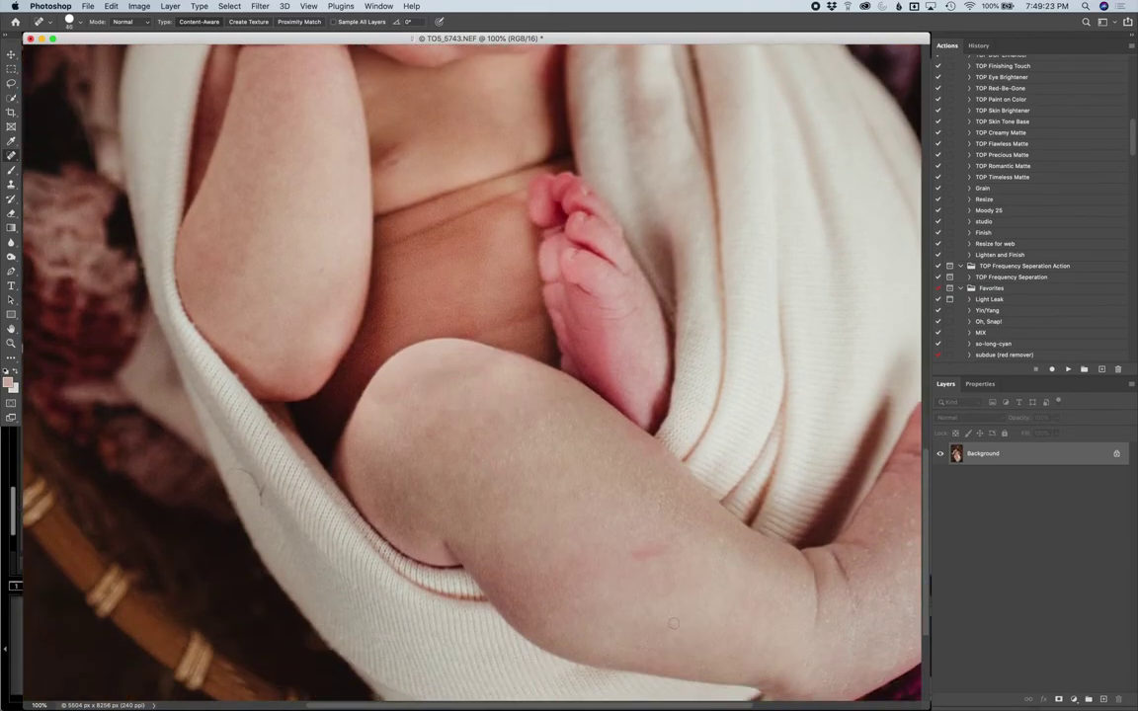
drag(634, 551, 668, 537)
scroll(657, 592, up, 10)
scroll(660, 617, up, 8)
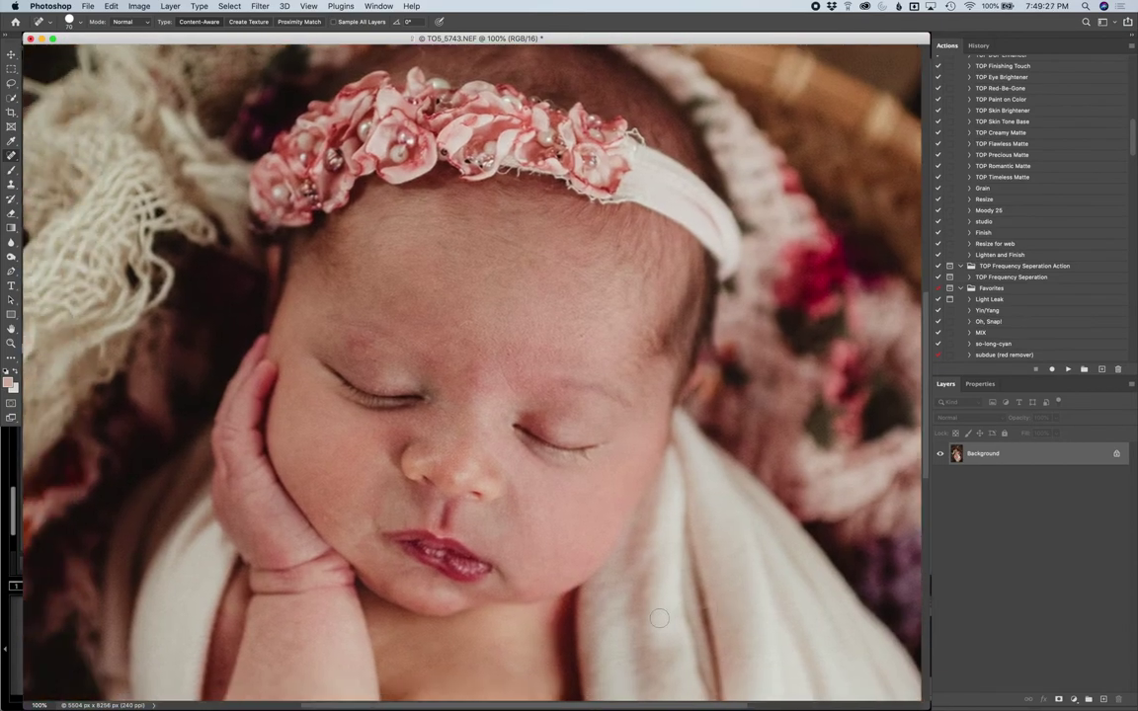
click(1034, 278)
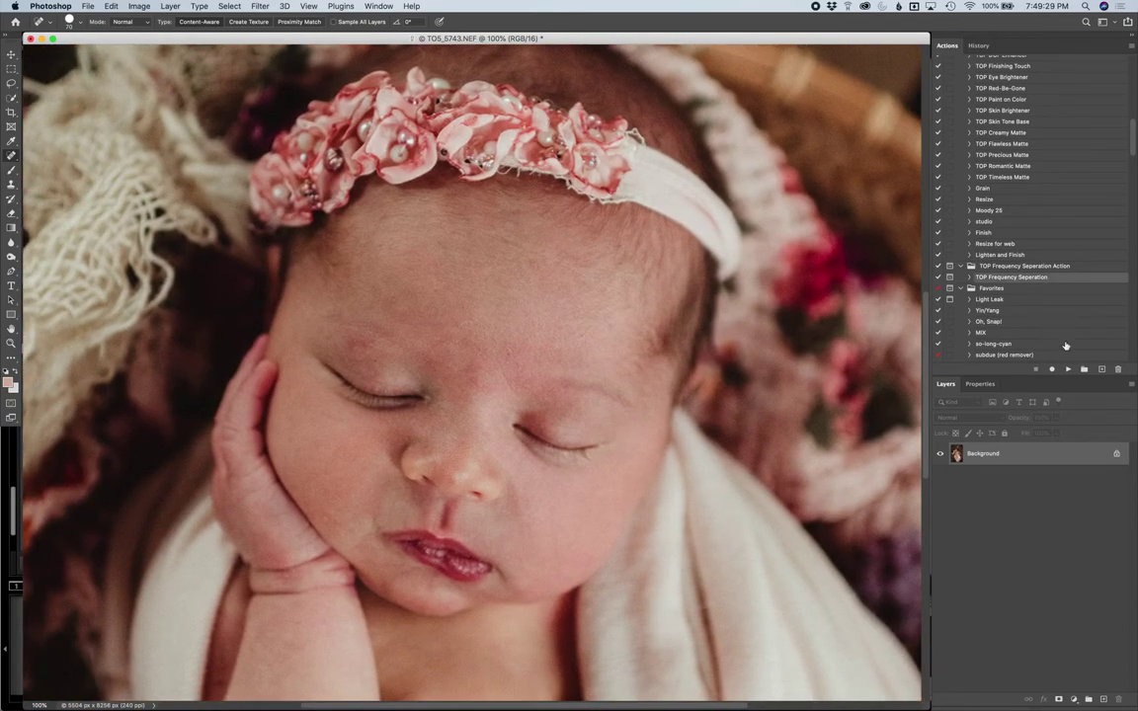
Run TOP Frequency Seperation with a 10.1-pixel Gaussian Blur radius.
click(1067, 371)
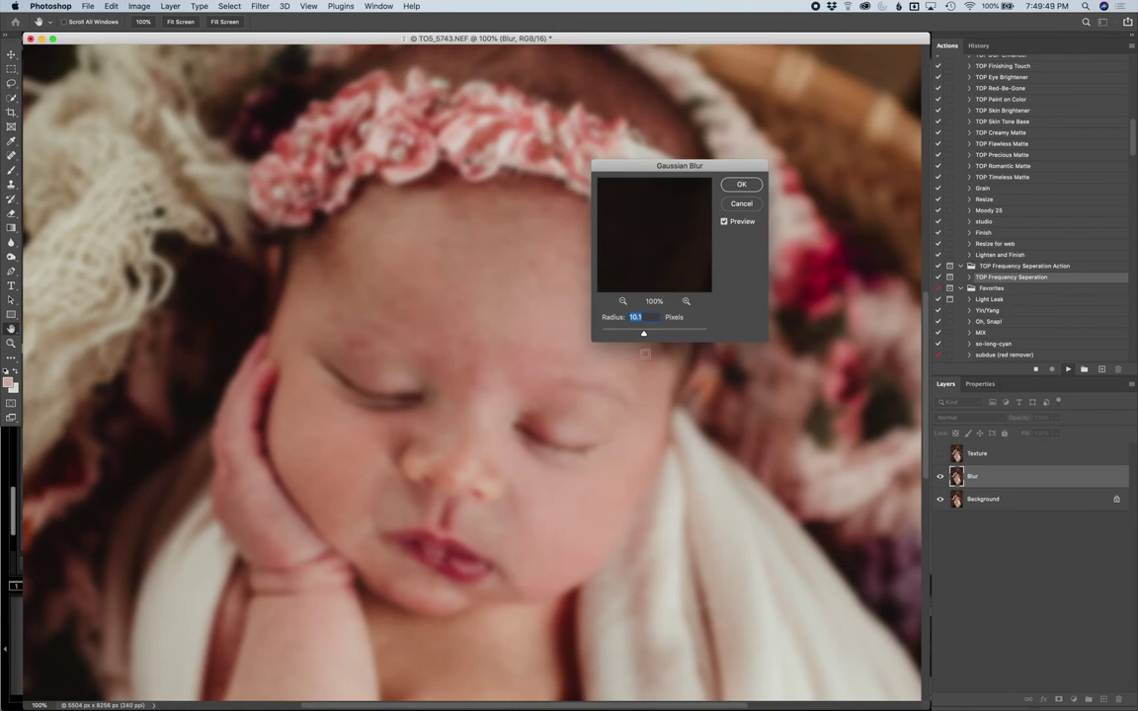
mouse_move(644, 337)
mouse_down()
mouse_move(673, 337)
mouse_move(643, 337)
mouse_up()
drag(643, 335, 644, 336)
click(742, 185)
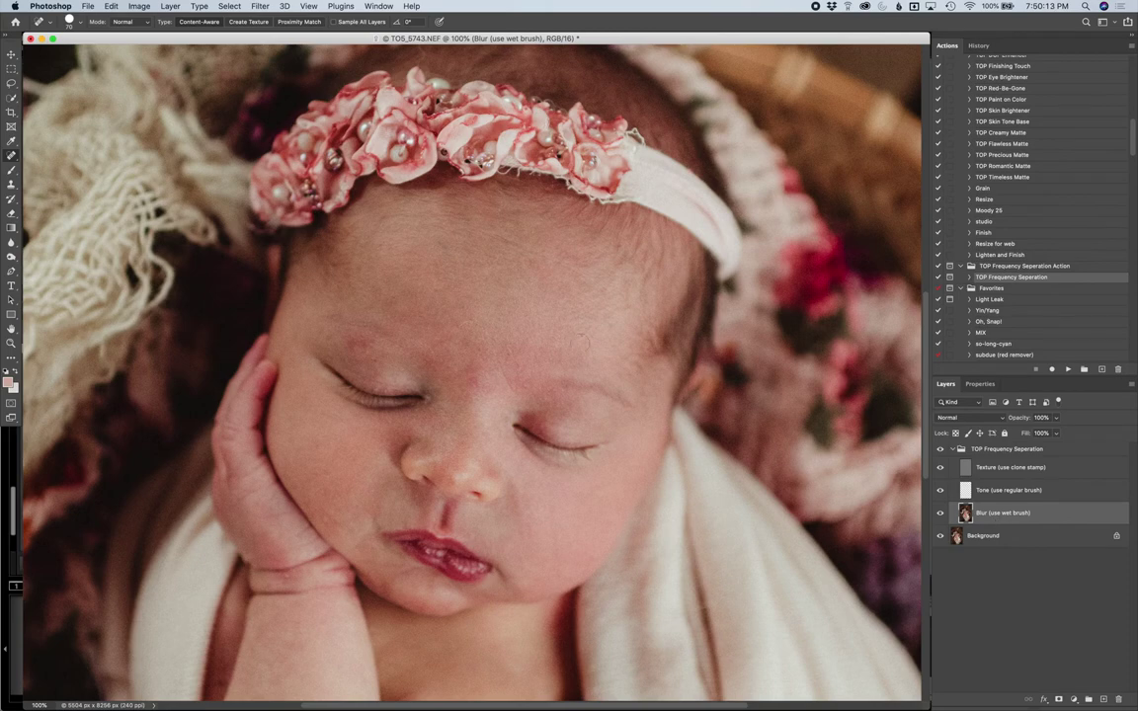
click(16, 173)
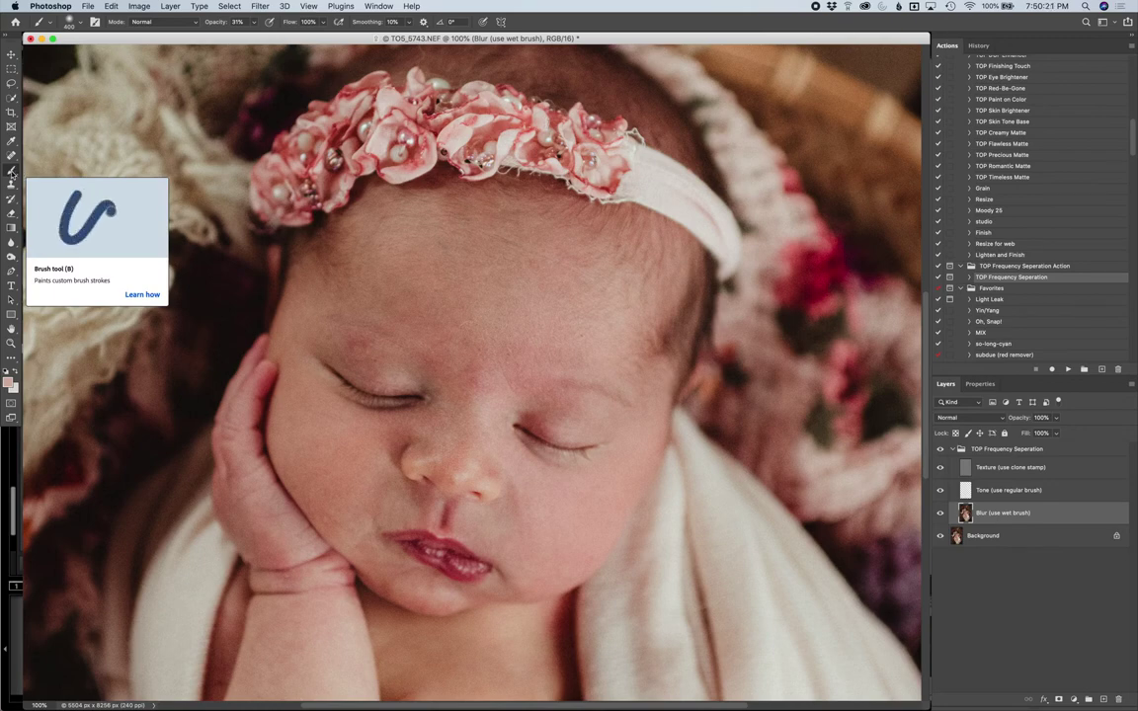
On the Blur layer, smooth the leg, foot and chest with a Mixer Brush at Wet 9%, Load 75%, Mix 90%.
key(shift+b)
key(shift+b)
key(shift+b)
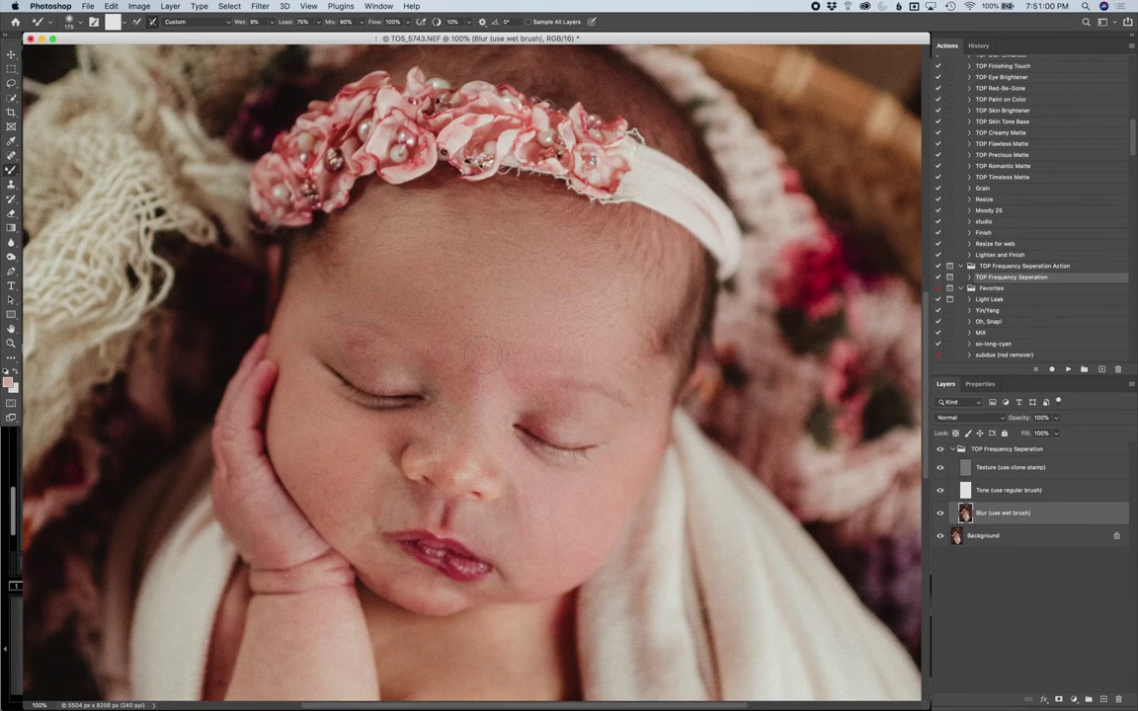
key(bracketleft)
key(bracketleft)
key(bracketleft)
key(bracketleft)
key(bracketleft)
scroll(358, 515, down, 3)
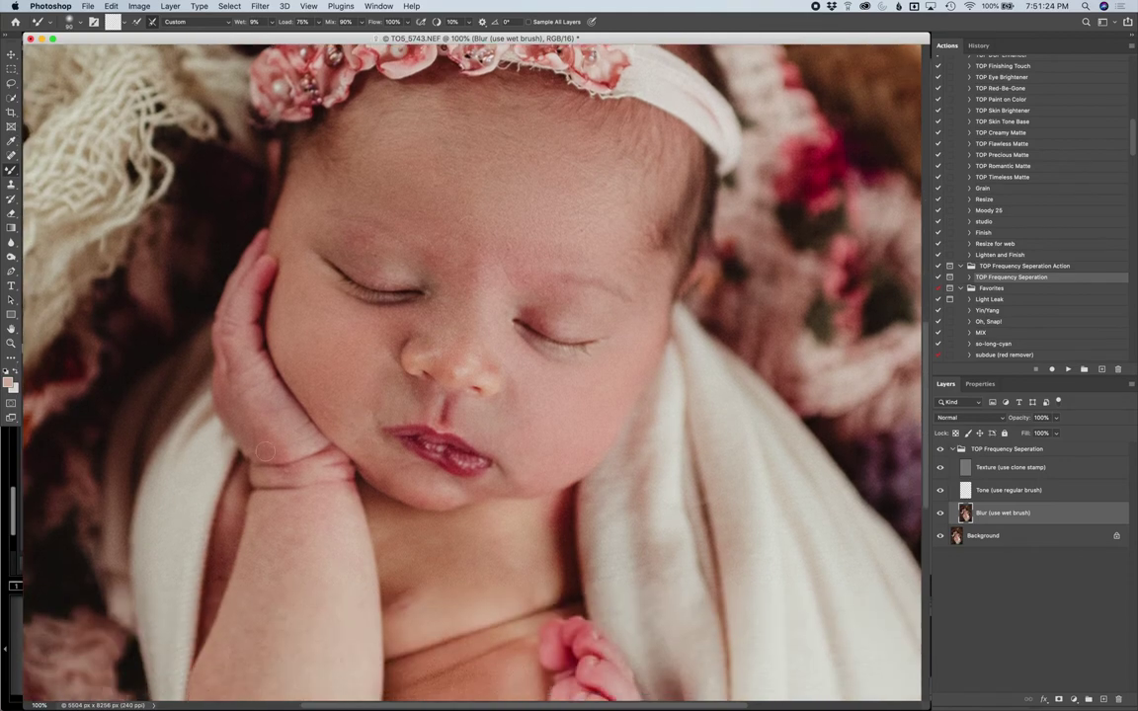
scroll(279, 355, down, 6)
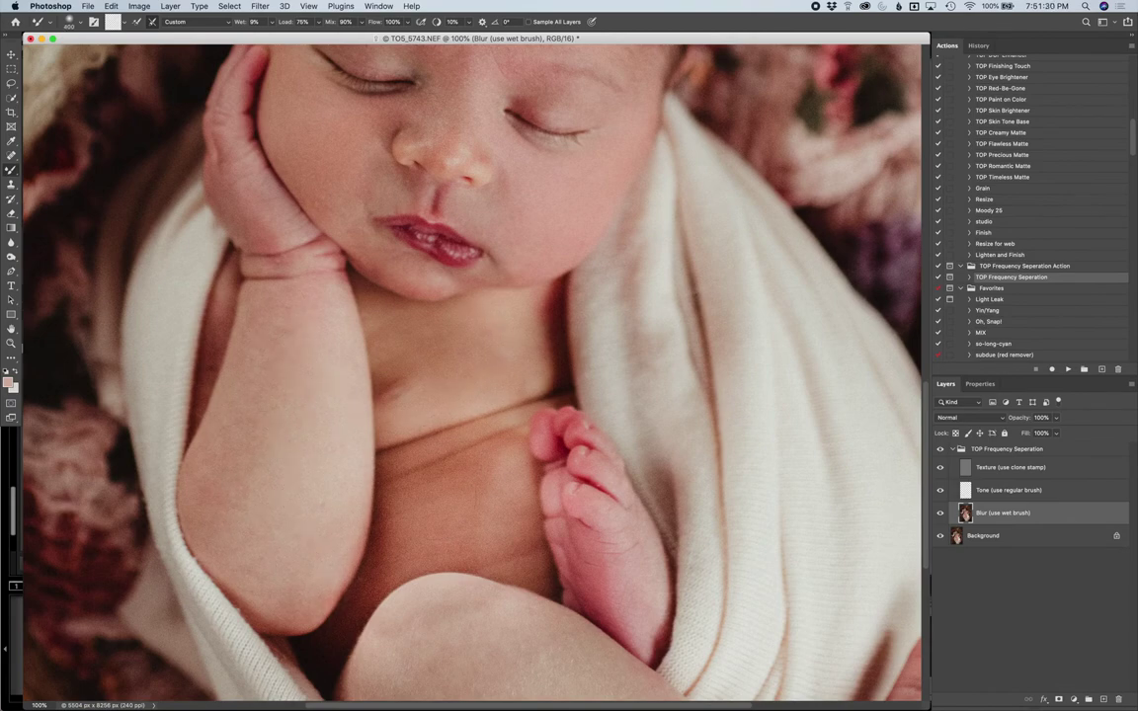
scroll(510, 508, down, 5)
scroll(510, 507, right, 2)
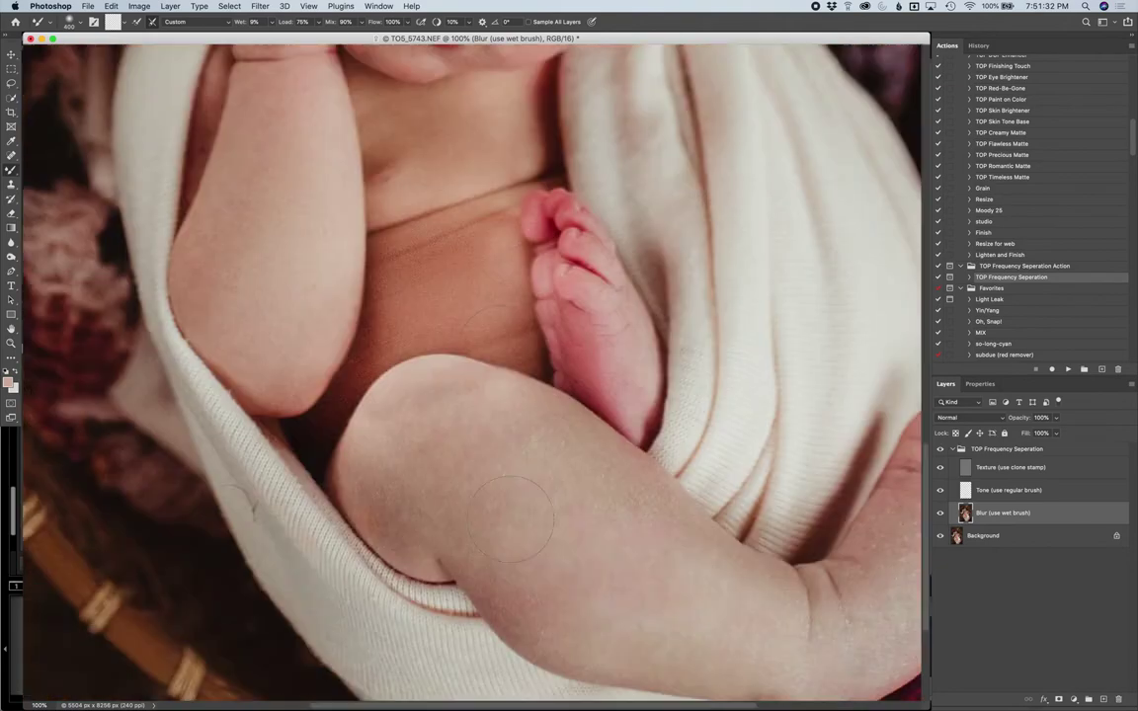
scroll(510, 508, right, 1)
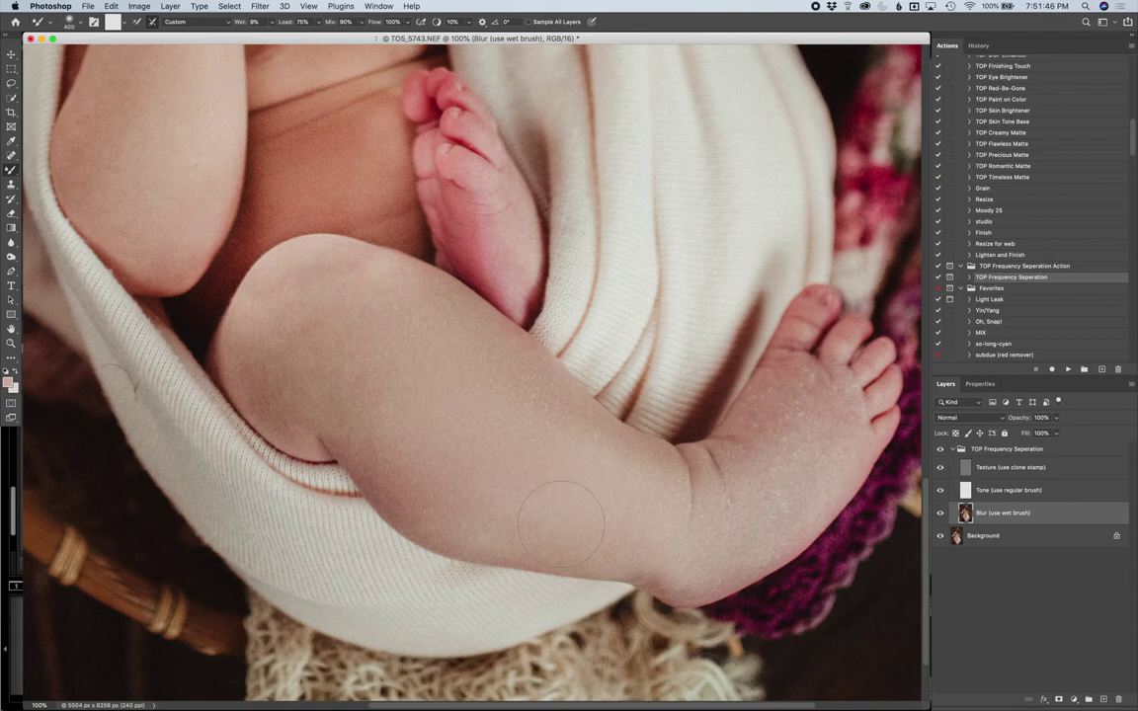
scroll(560, 525, up, 10)
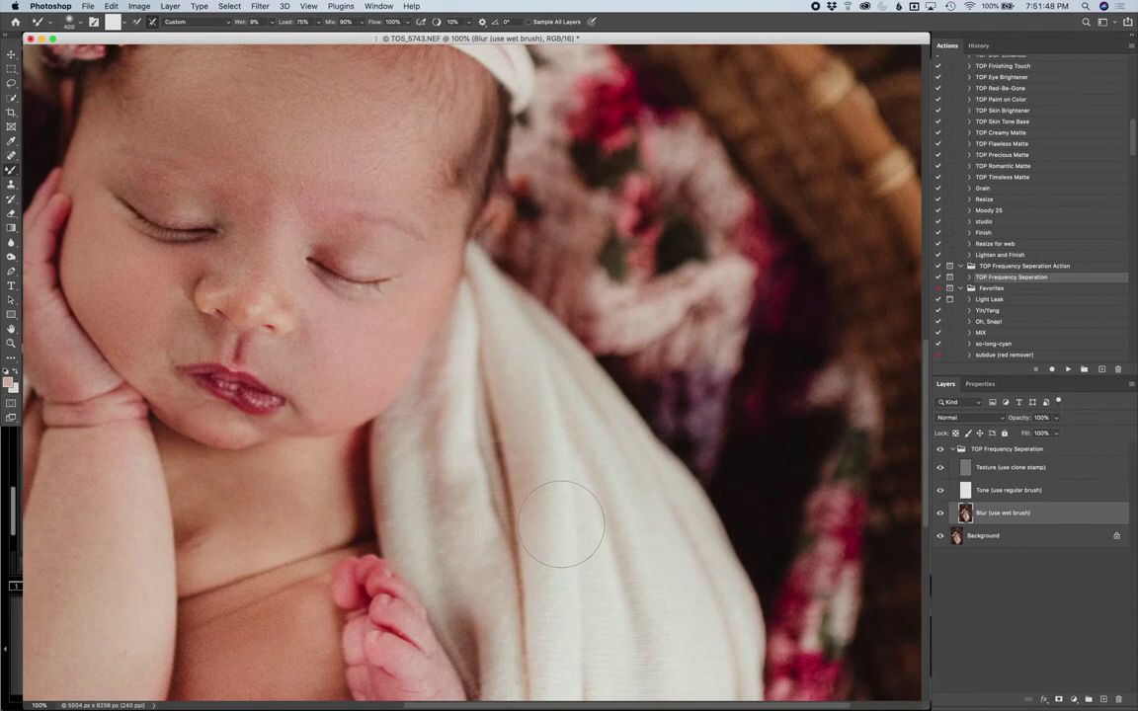
scroll(561, 525, up, 5)
scroll(571, 520, left, 10)
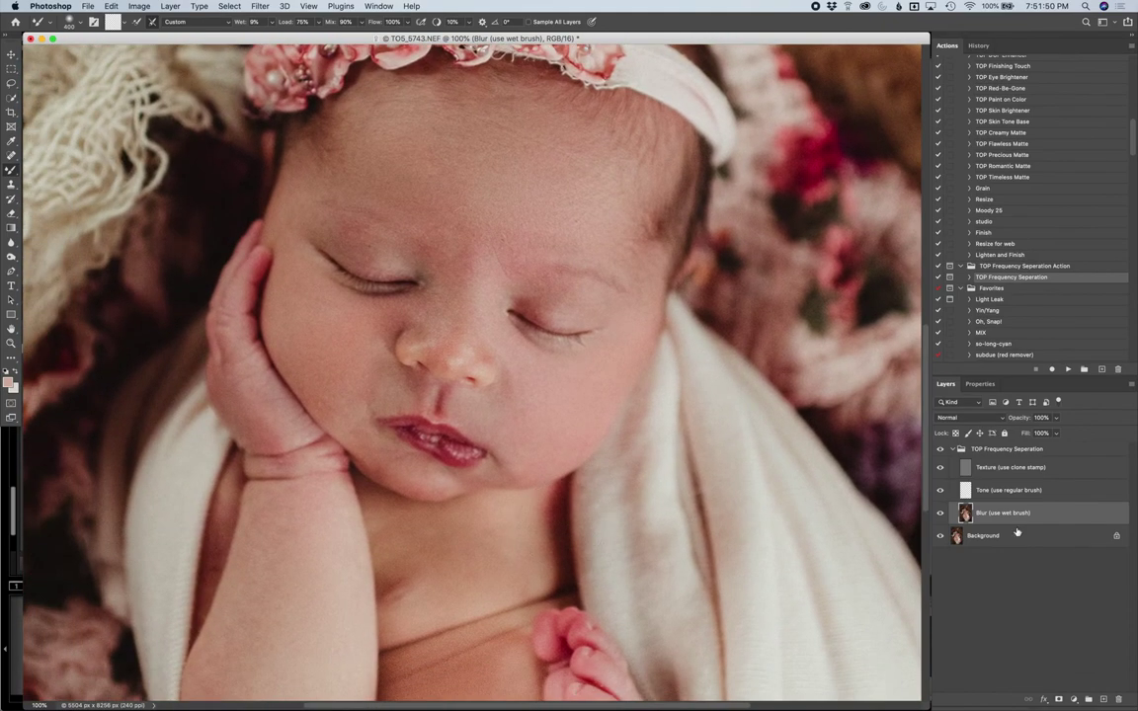
Toggle the Blur layer's visibility to compare, then select the Texture layer.
click(941, 512)
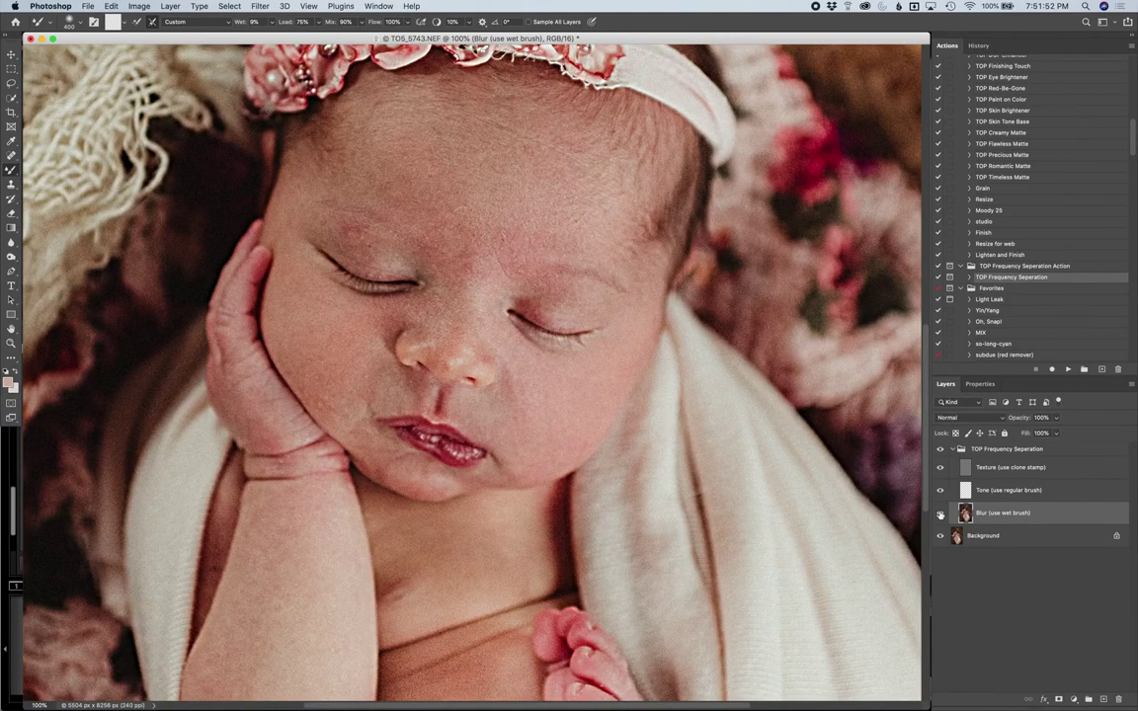
click(941, 513)
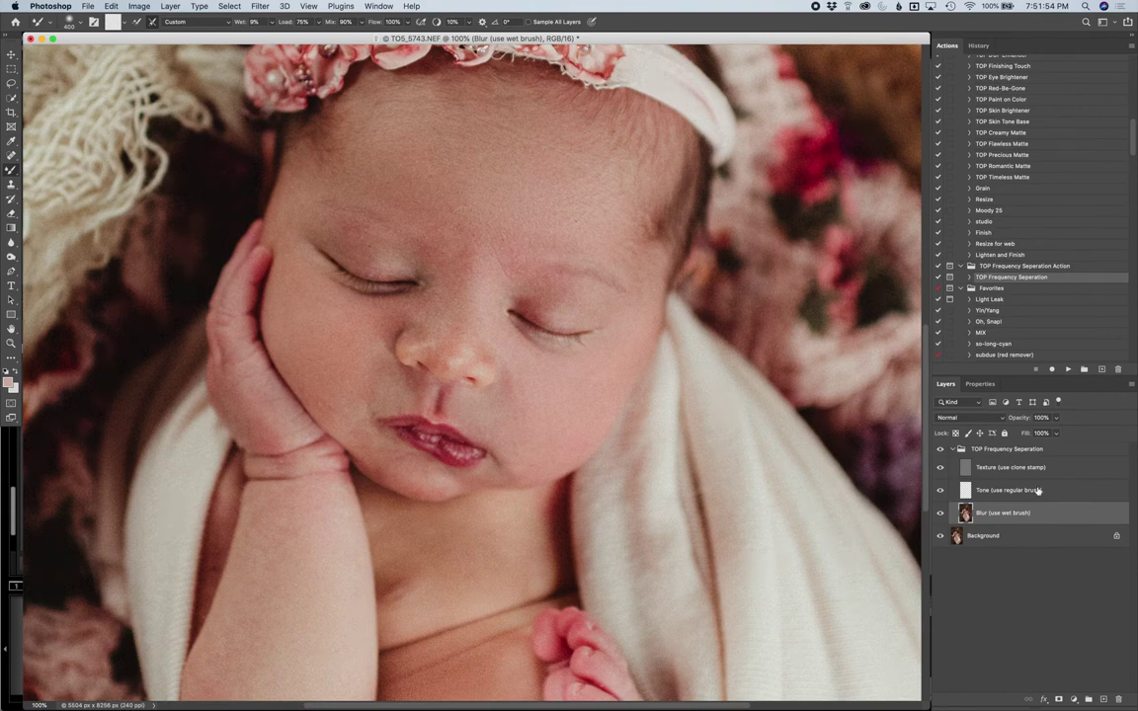
click(1001, 470)
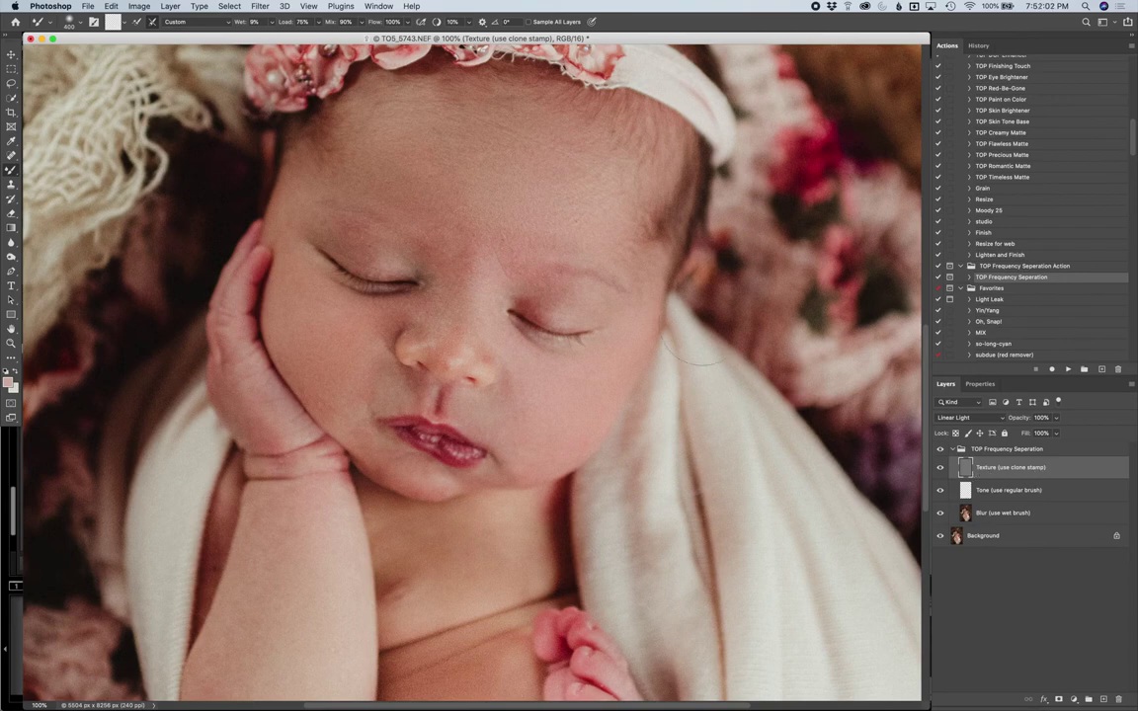
Clone clean skin texture over the eyelid and above the left eye on the Texture layer.
click(12, 184)
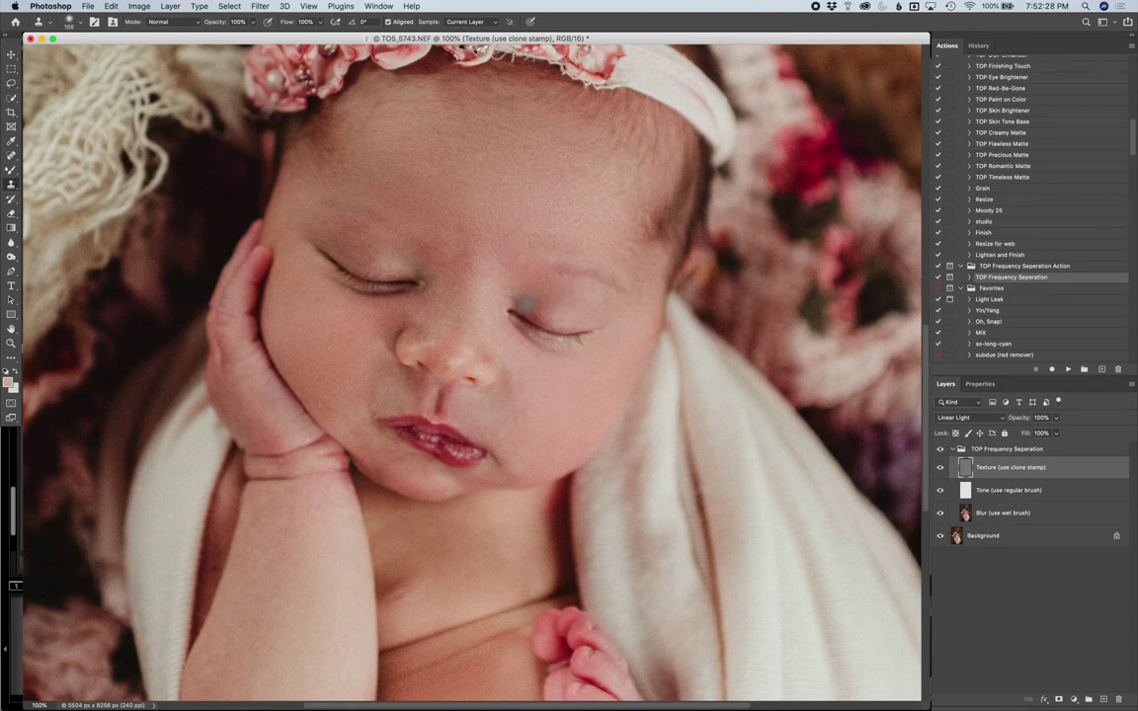
drag(540, 302, 525, 296)
drag(336, 230, 346, 231)
scroll(314, 558, down, 10)
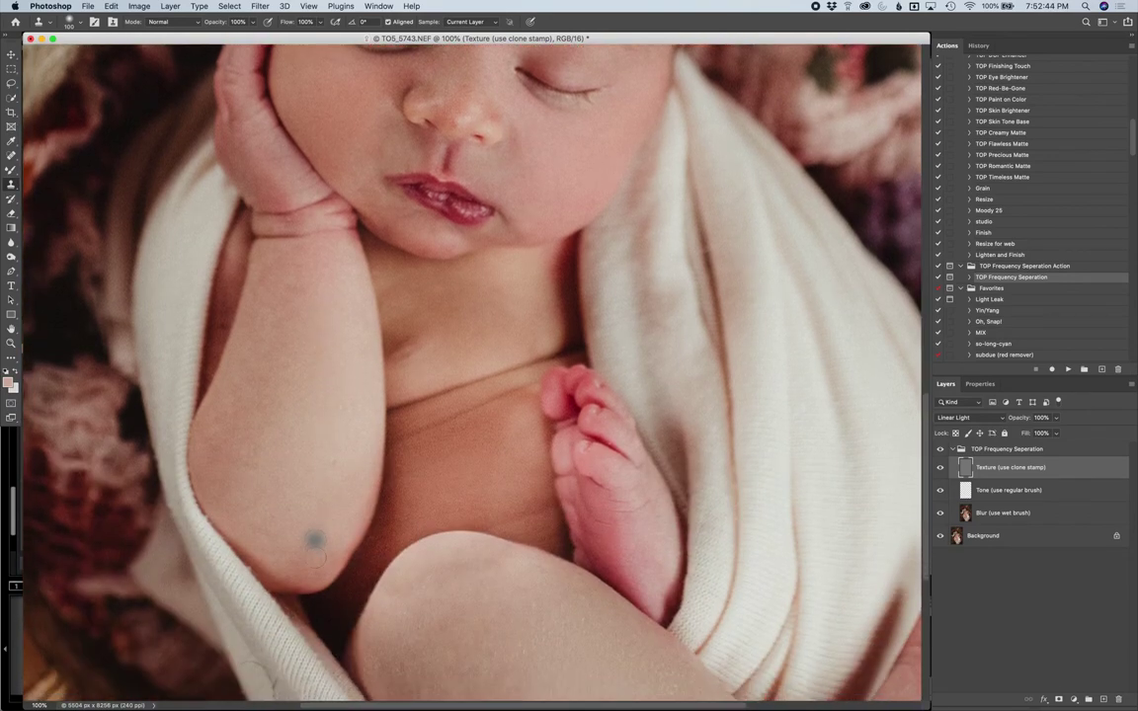
scroll(314, 558, right, 5)
scroll(314, 558, down, 2)
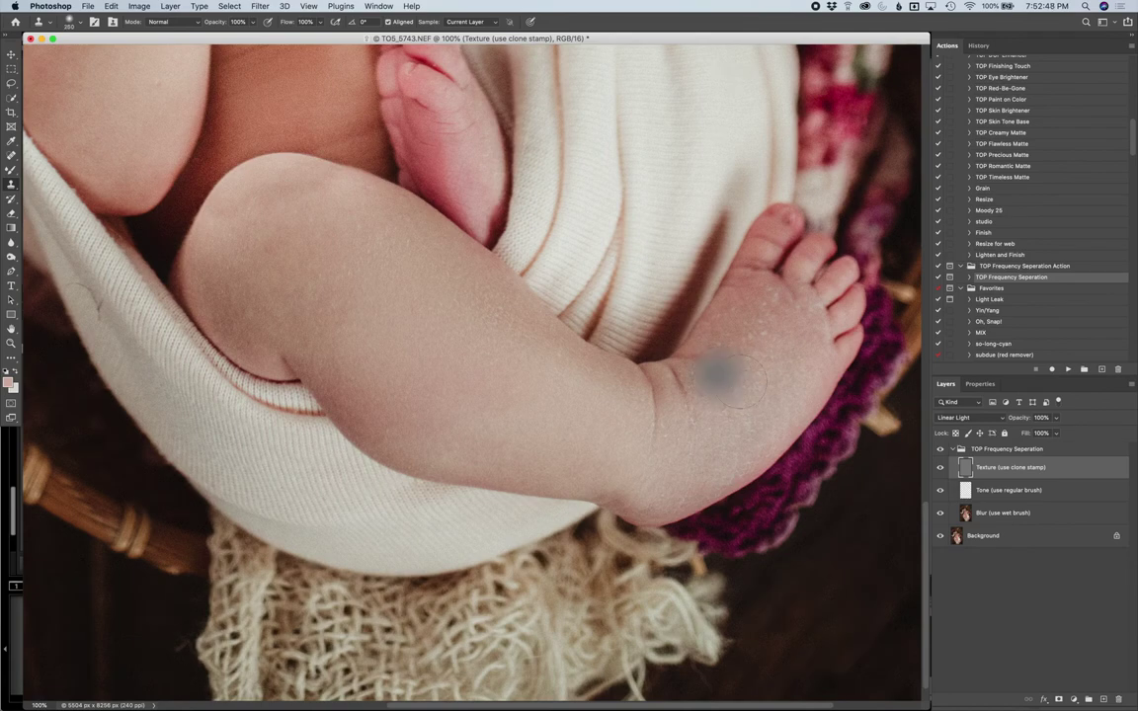
Clone clean skin texture onto the baby's foot, lower leg and upper leg.
mouse_move(749, 400)
mouse_down()
mouse_move(788, 374)
mouse_move(751, 331)
mouse_move(794, 324)
mouse_move(739, 325)
mouse_move(769, 317)
mouse_move(786, 371)
mouse_move(762, 436)
mouse_move(720, 426)
mouse_move(756, 387)
mouse_move(742, 387)
mouse_up()
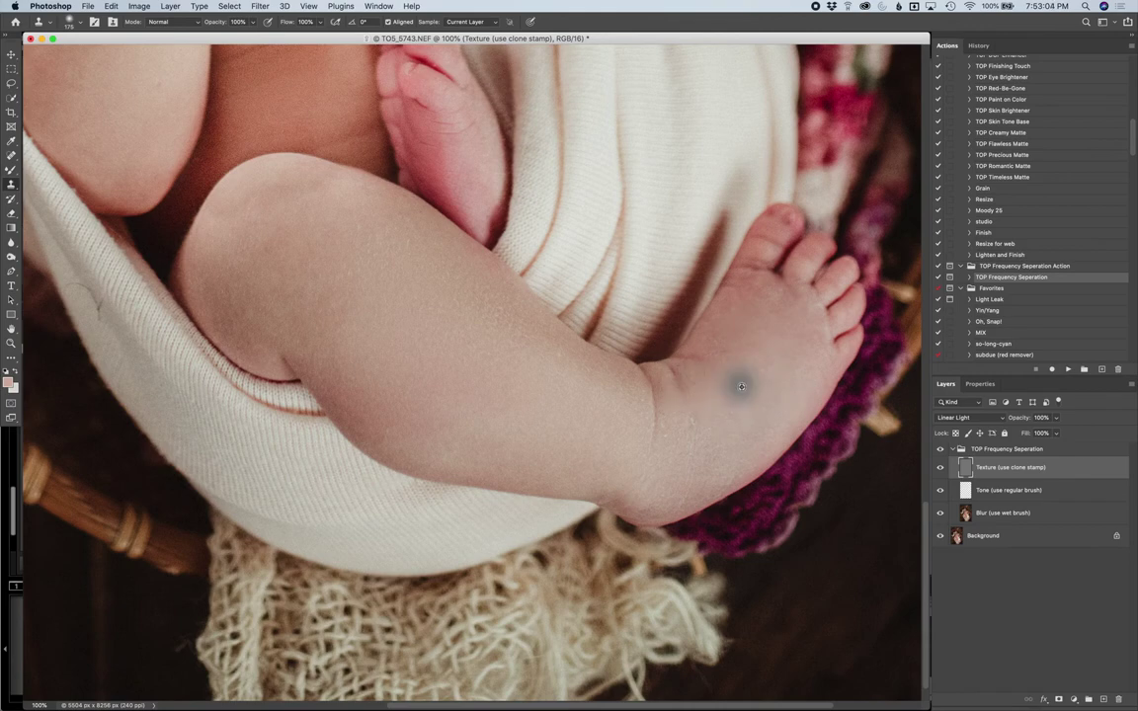
mouse_move(746, 454)
mouse_down()
mouse_move(641, 503)
mouse_move(676, 474)
mouse_move(724, 373)
mouse_up()
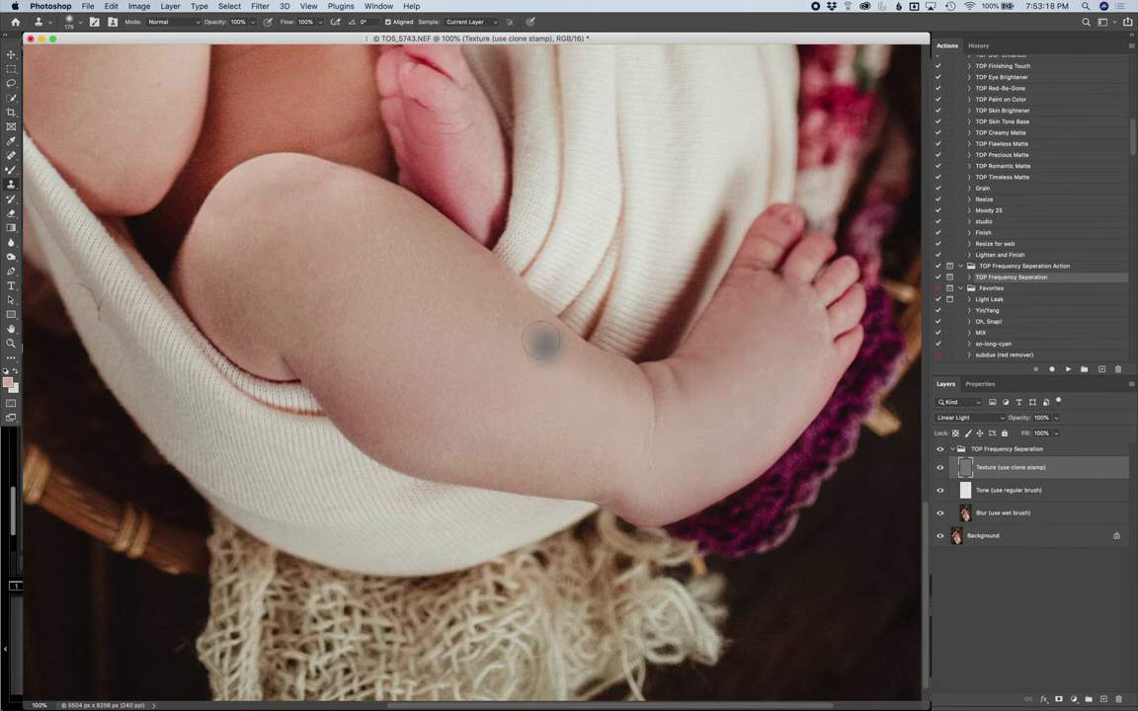
alt+click(542, 367)
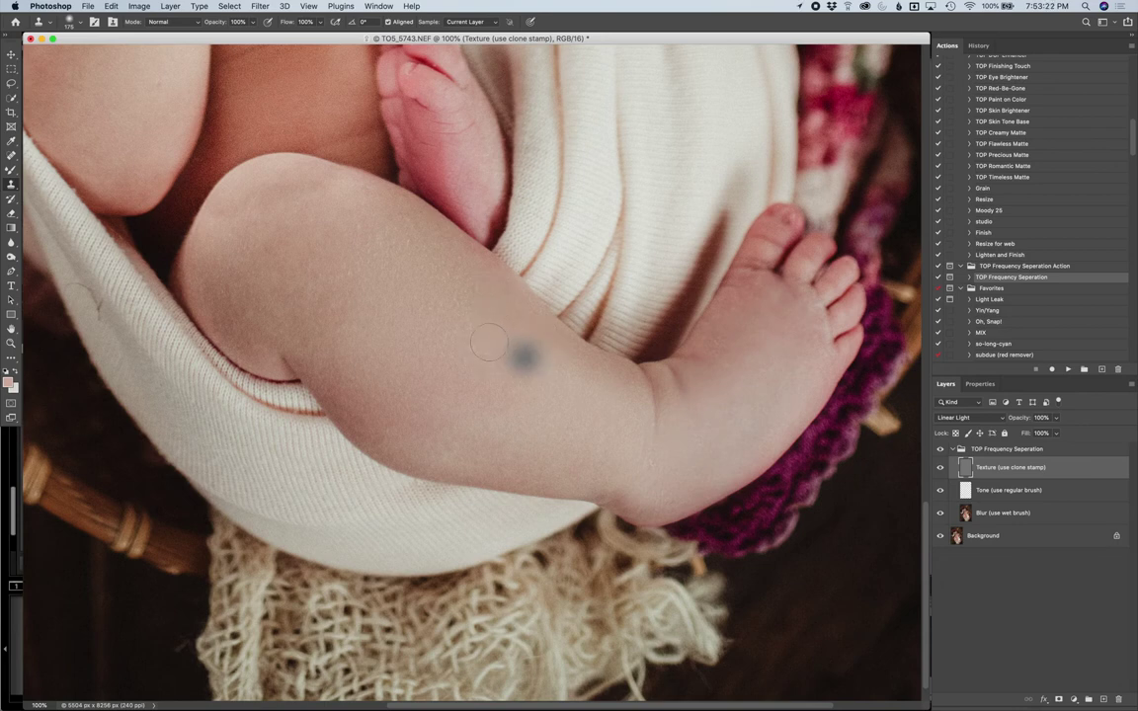
drag(424, 270, 381, 231)
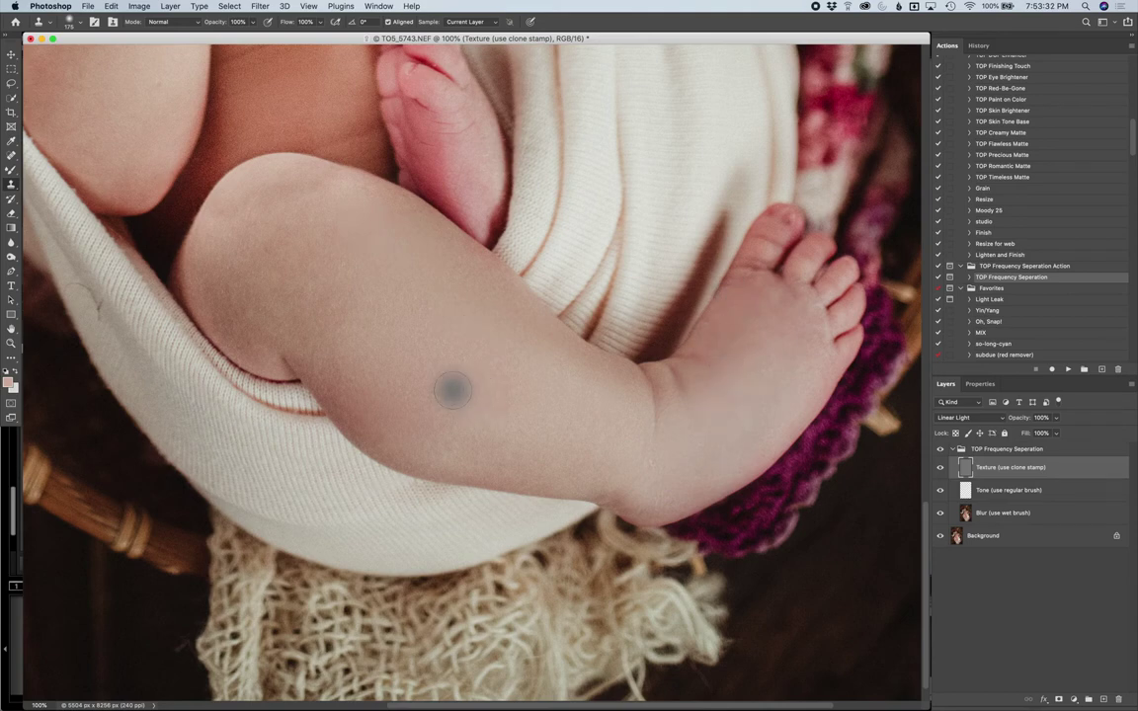
scroll(296, 296, up, 8)
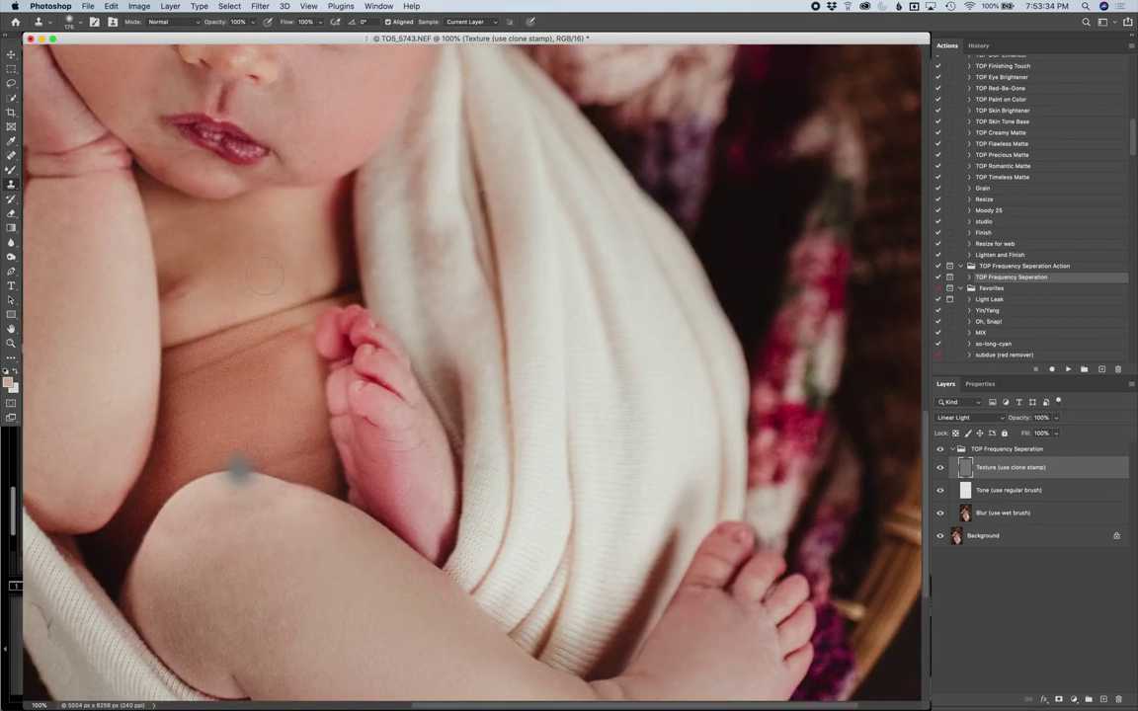
scroll(264, 277, down, 7)
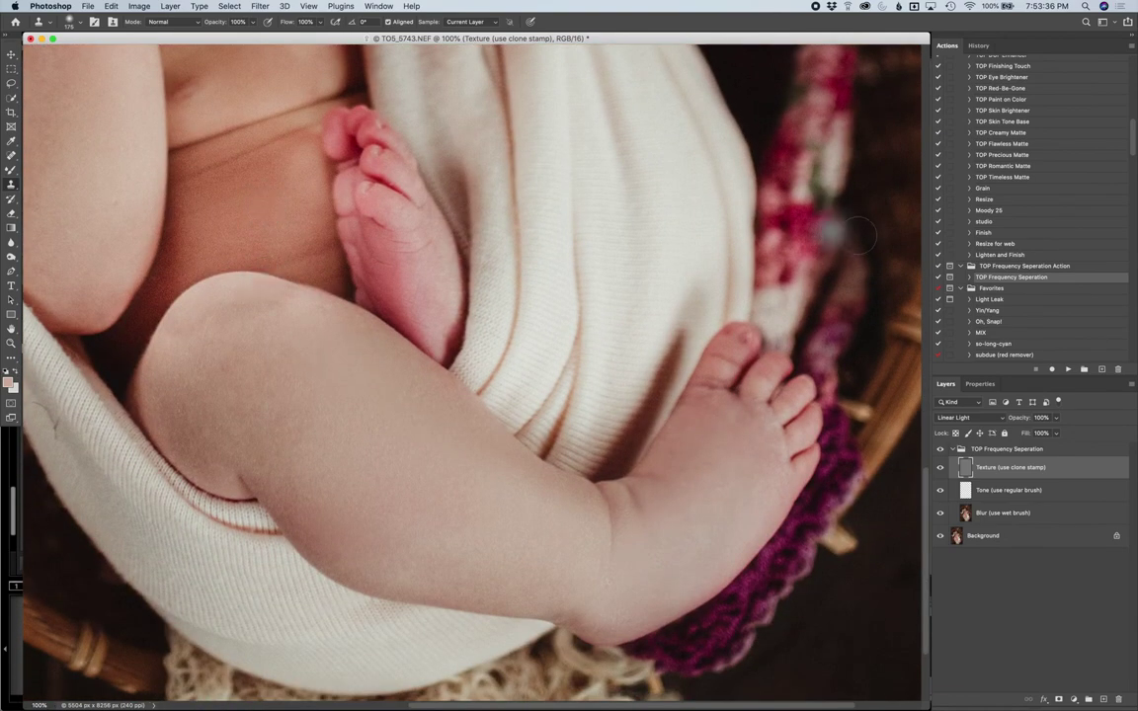
Toggle the frequency separation group's visibility twice to compare the retouched skin with the original.
click(940, 450)
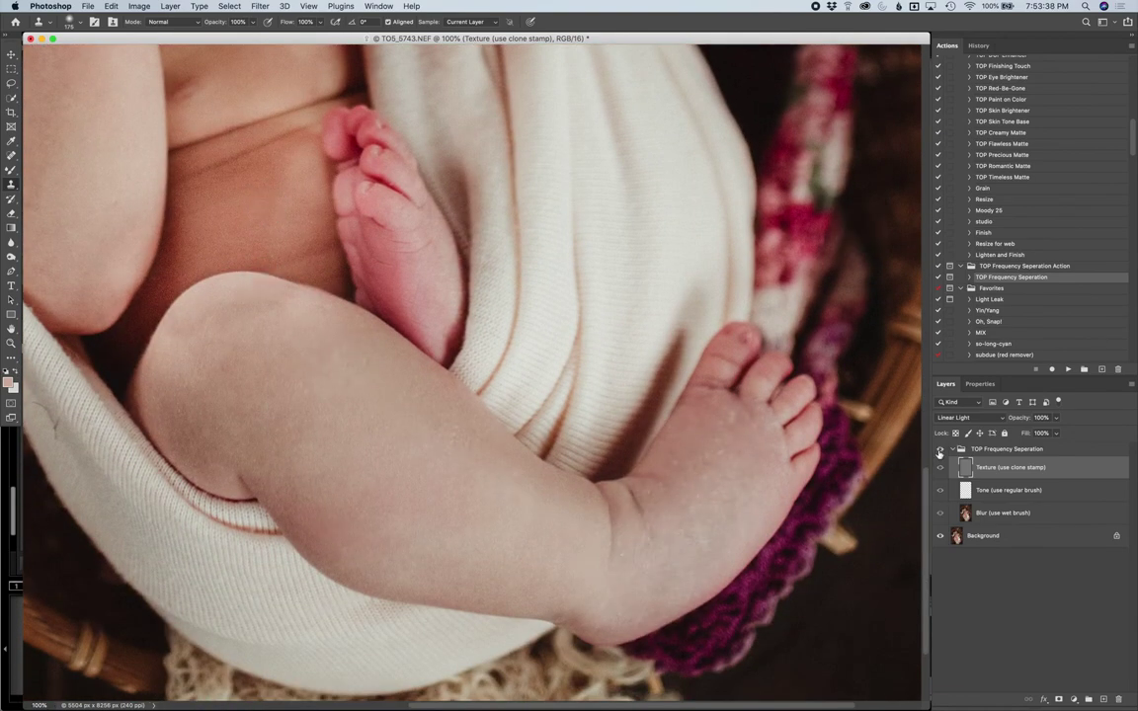
click(940, 451)
click(940, 450)
click(939, 450)
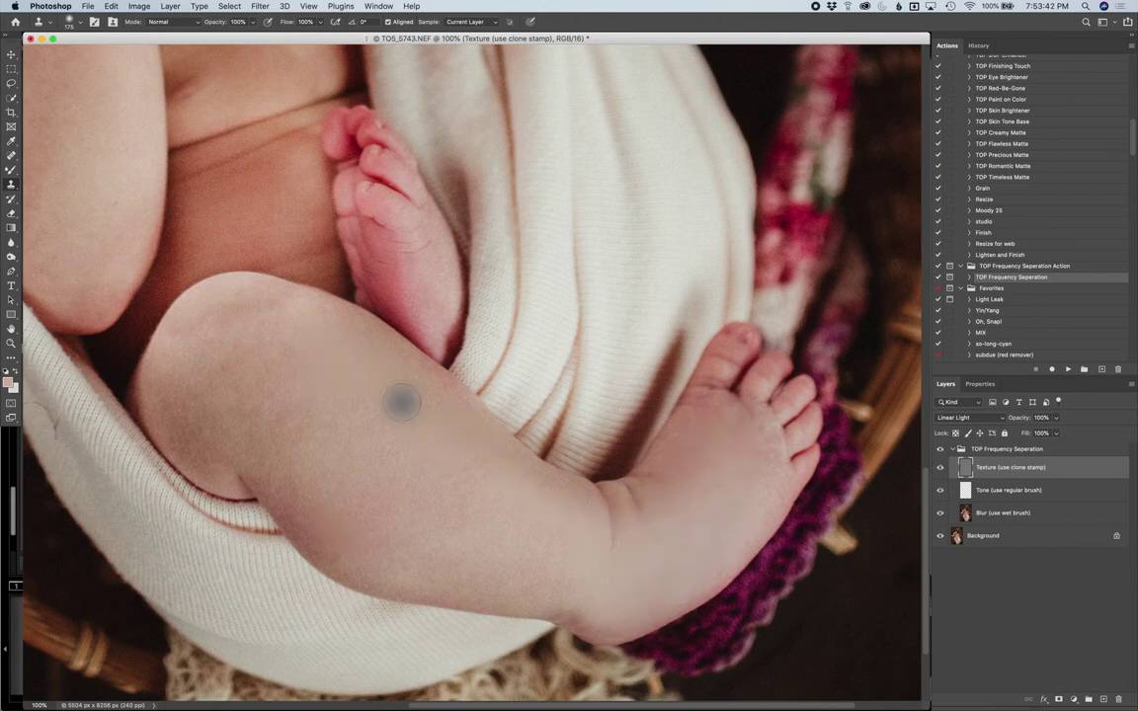
scroll(401, 401, up, 10)
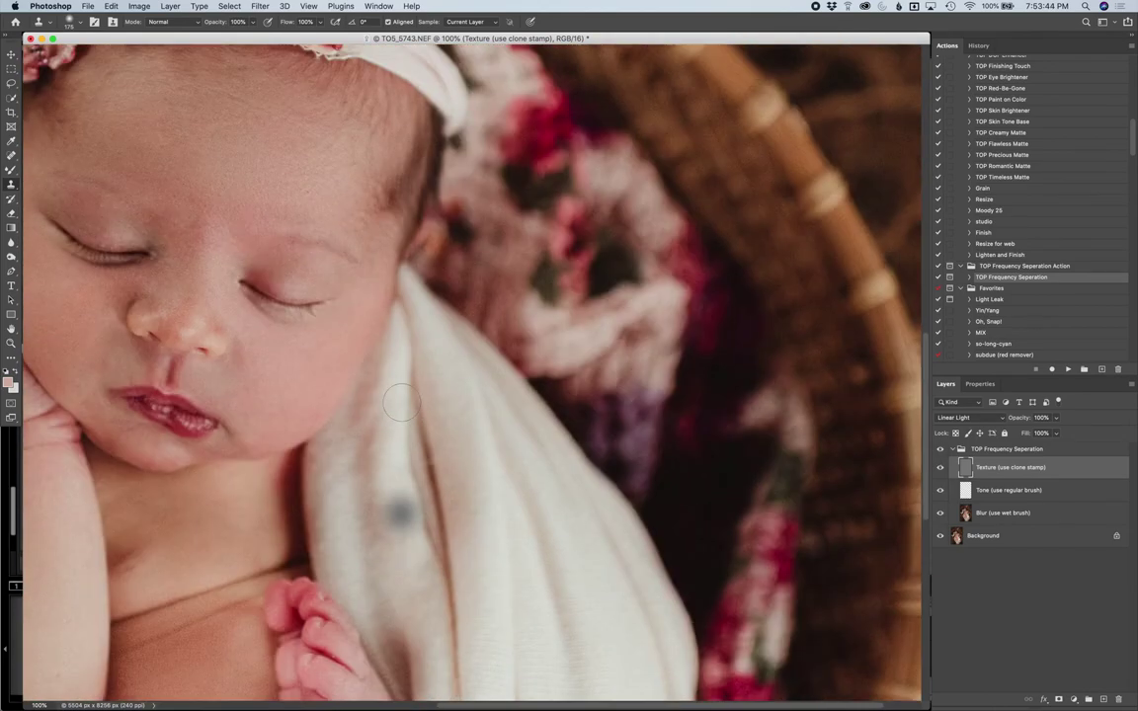
scroll(401, 401, left, 8)
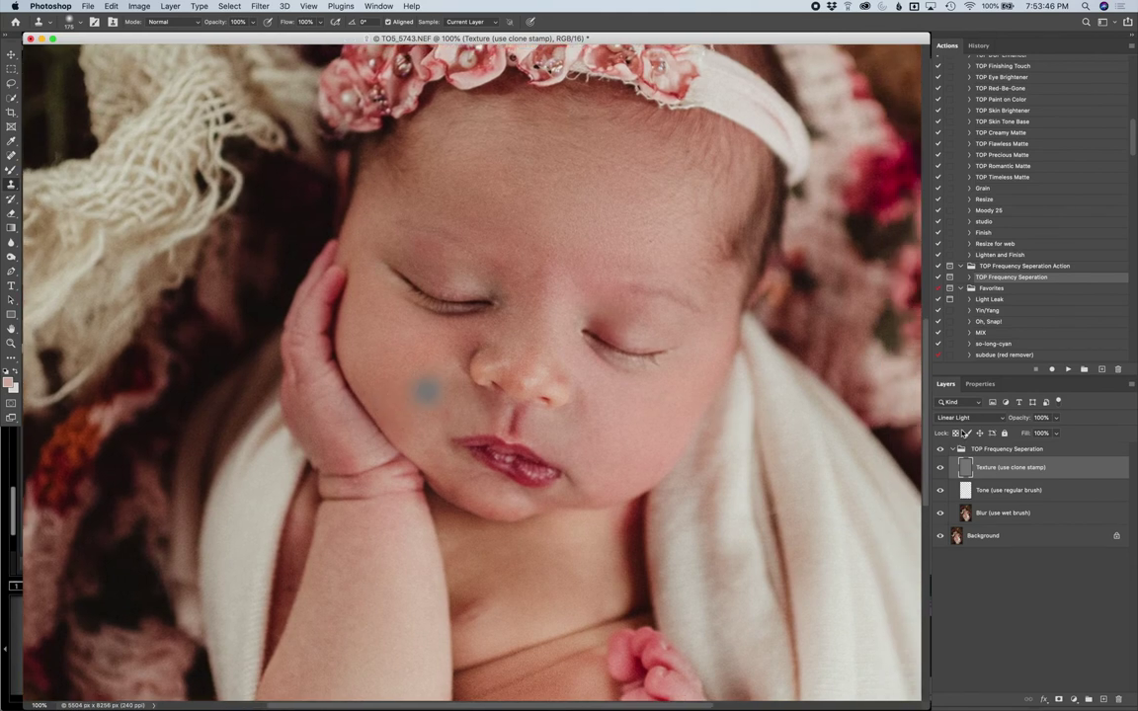
On the Tone layer, paint even tone over the hand and cheek with an 18%-opacity, size-250 brush.
click(992, 491)
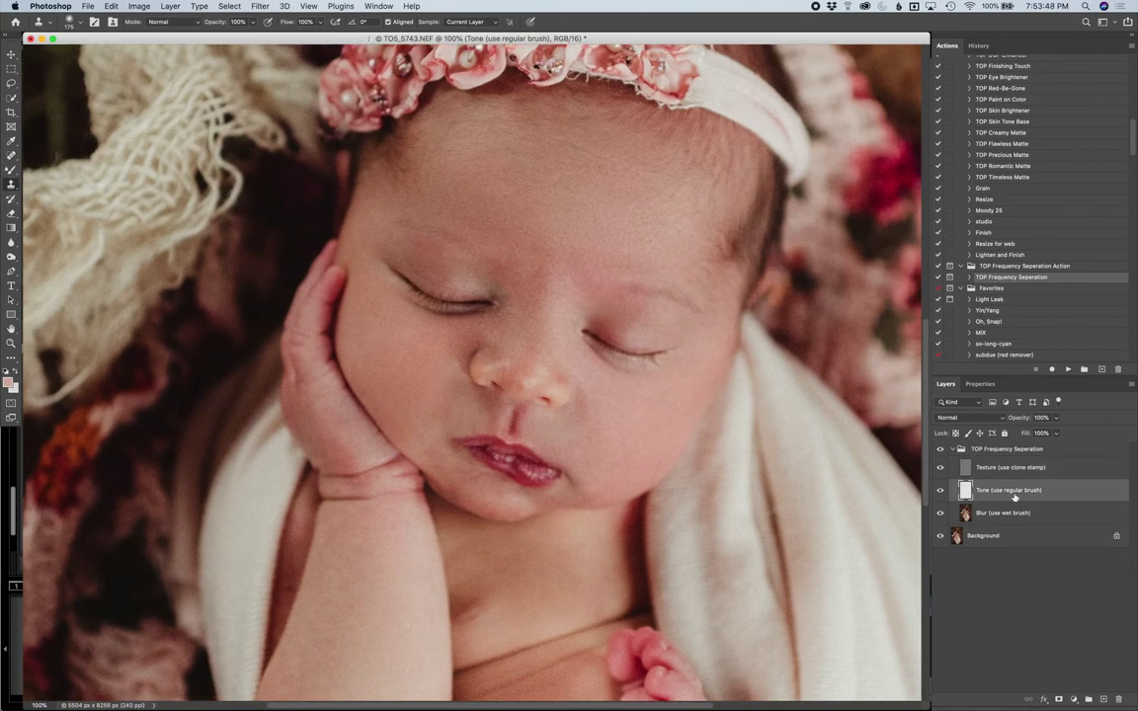
click(11, 172)
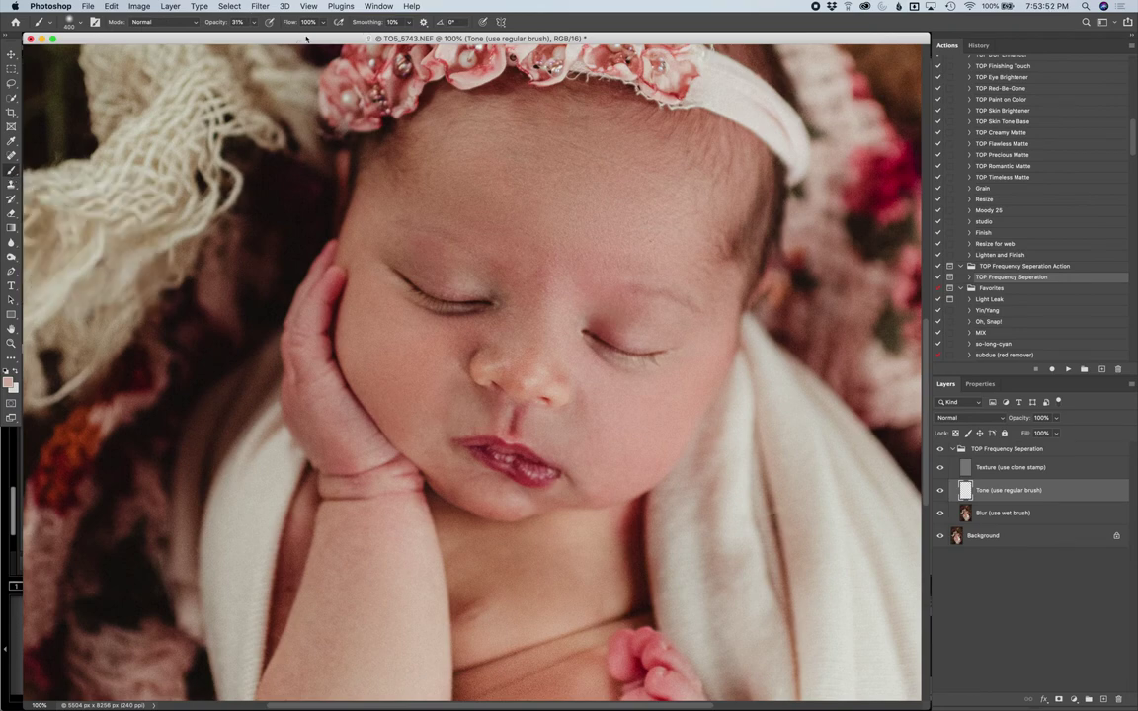
drag(253, 21, 248, 38)
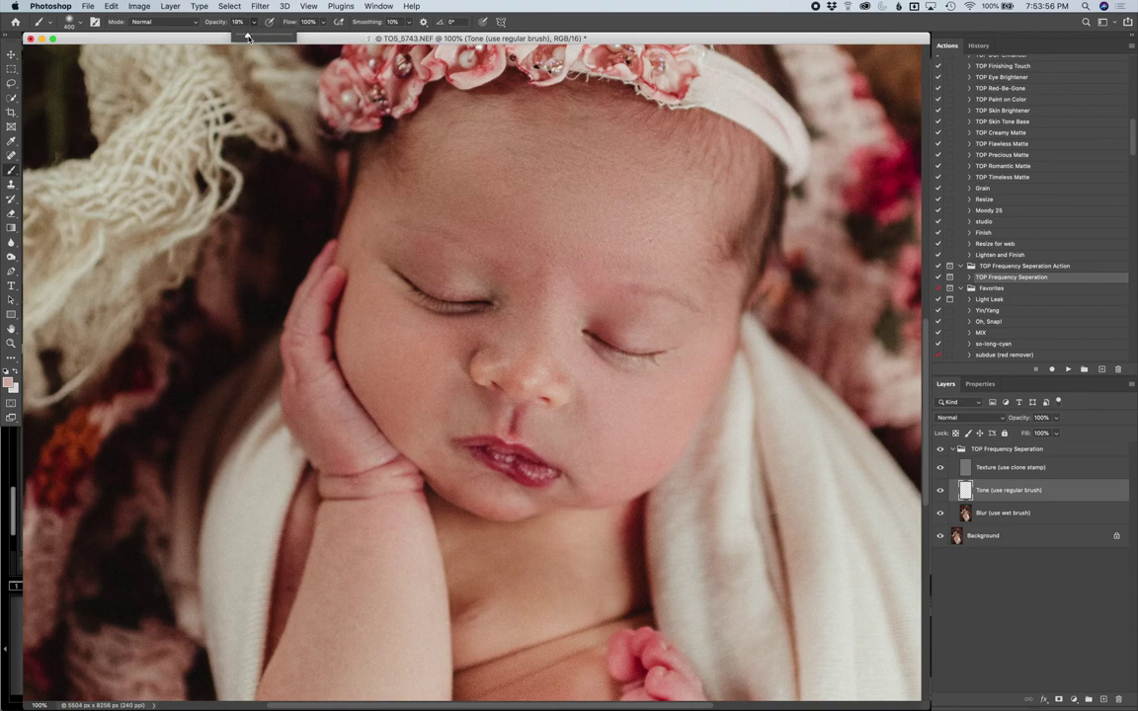
key(bracketleft)
key(bracketleft)
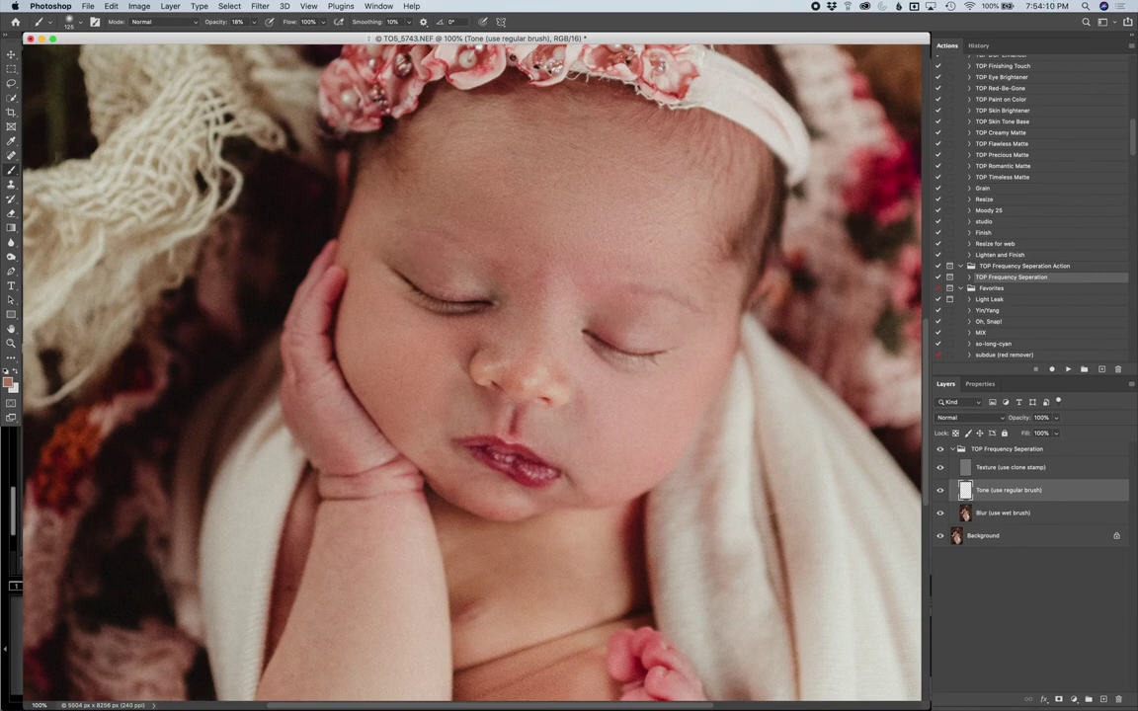
click(360, 452)
click(365, 416)
click(11, 341)
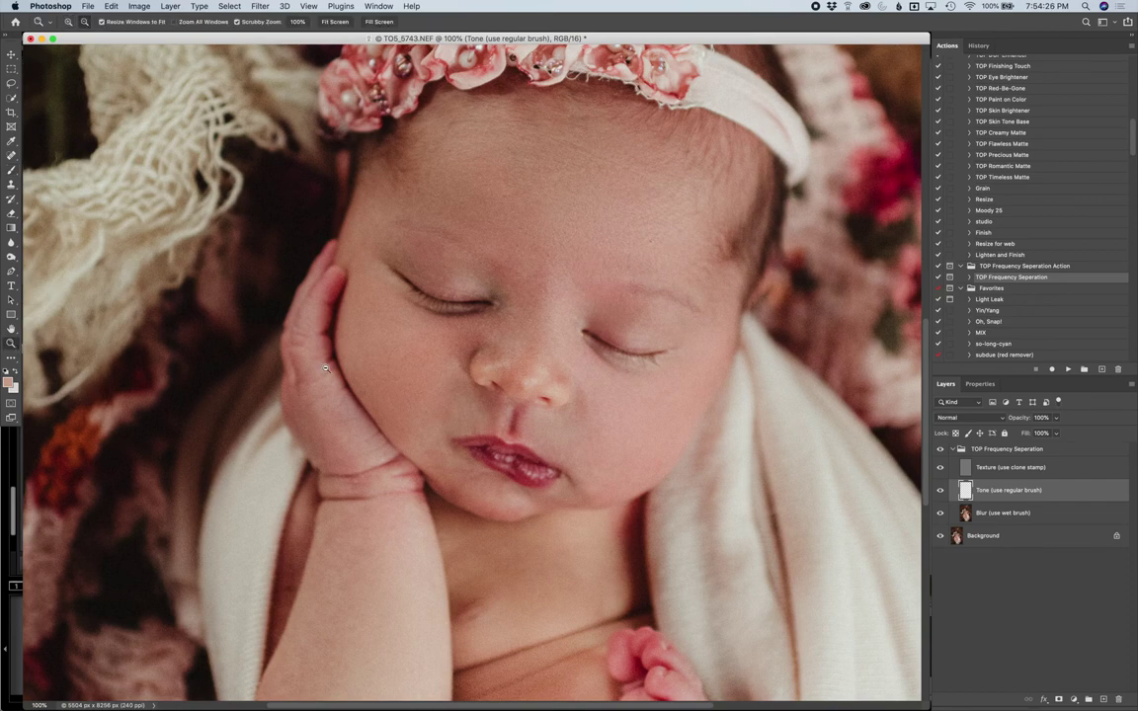
Zoom out to 33.3% and widen the document window to show the whole newborn photo.
alt+click(325, 368)
alt+click(318, 346)
alt+click(244, 345)
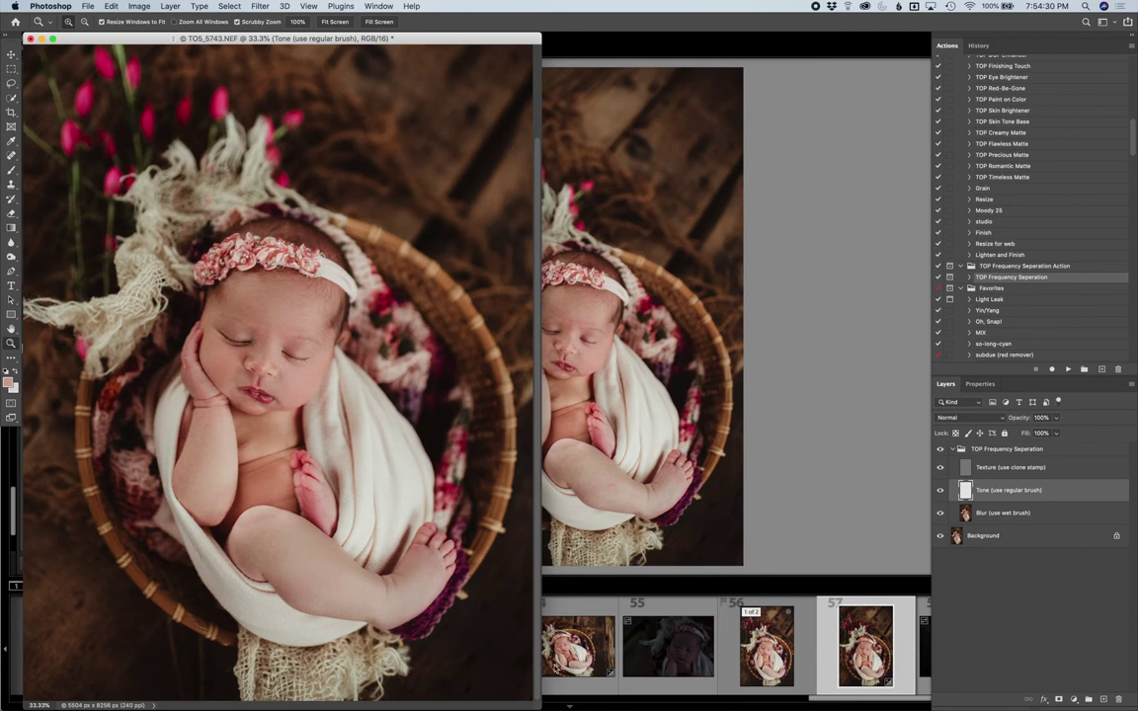
drag(541, 707, 859, 707)
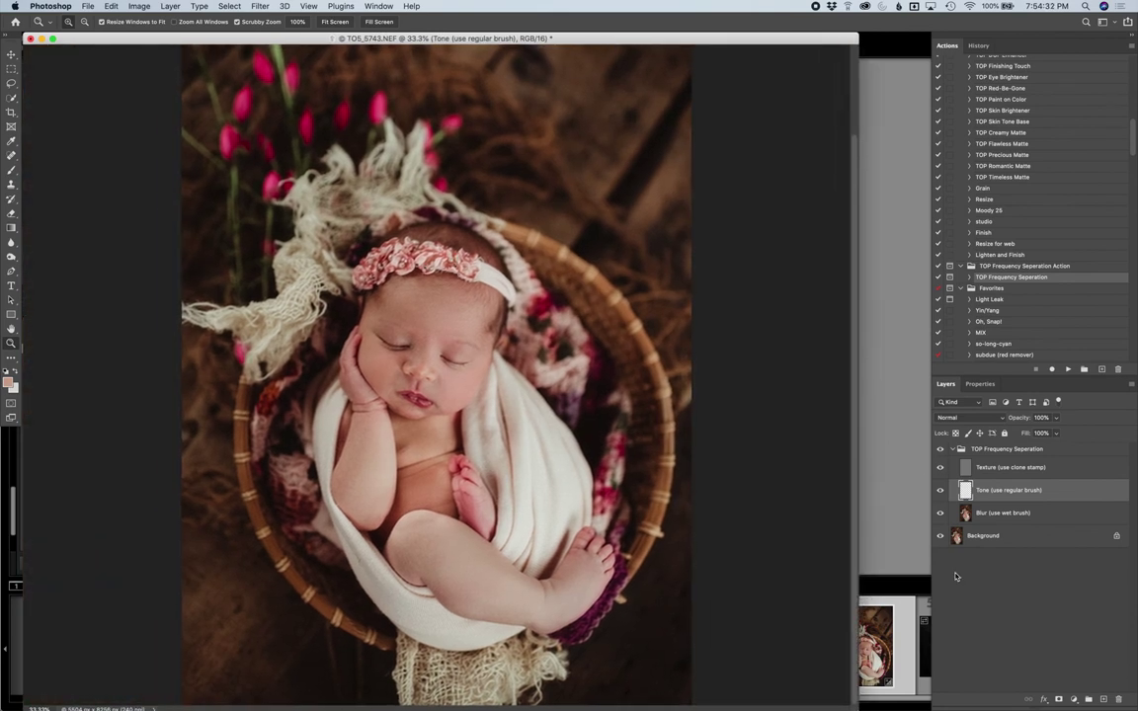
Toggle the top Frequency Seperation group's visibility to compare before and after retouching.
click(941, 450)
click(941, 449)
click(940, 450)
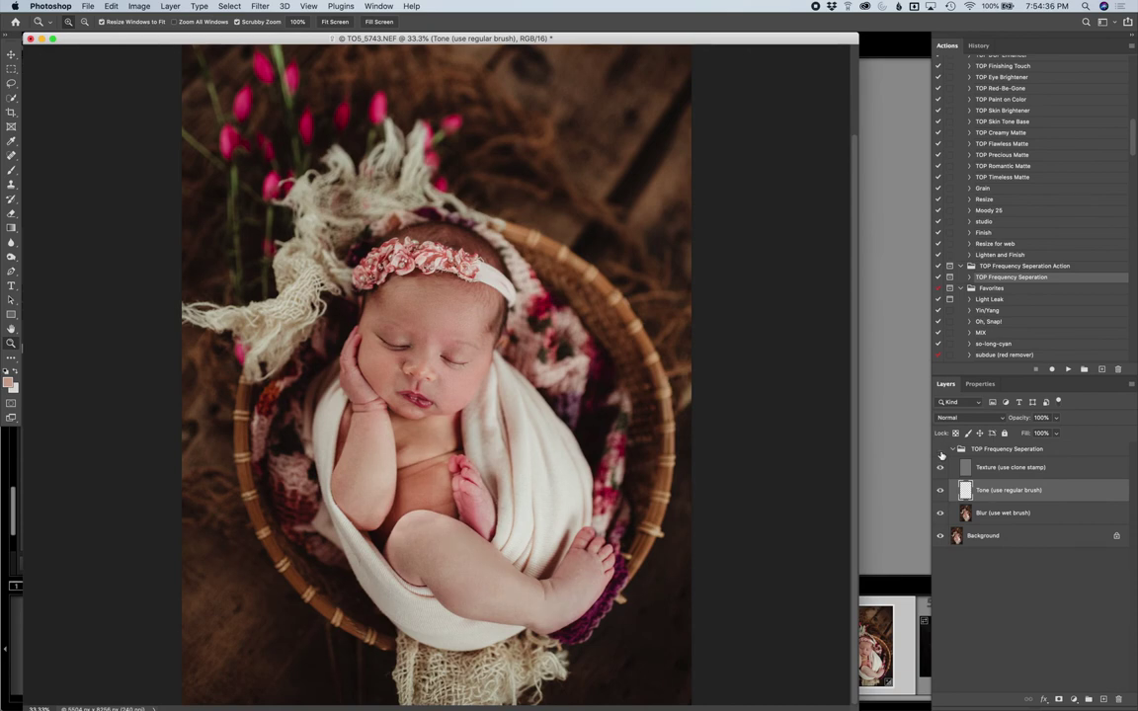